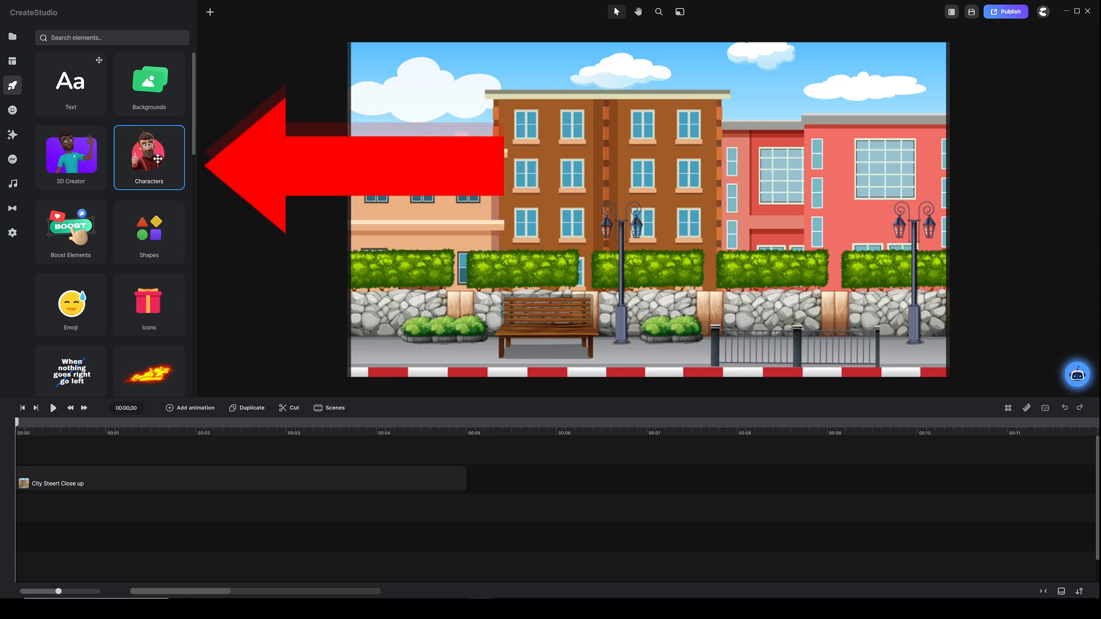
- Open the character library and filter it to the Classy category
click(158, 157)
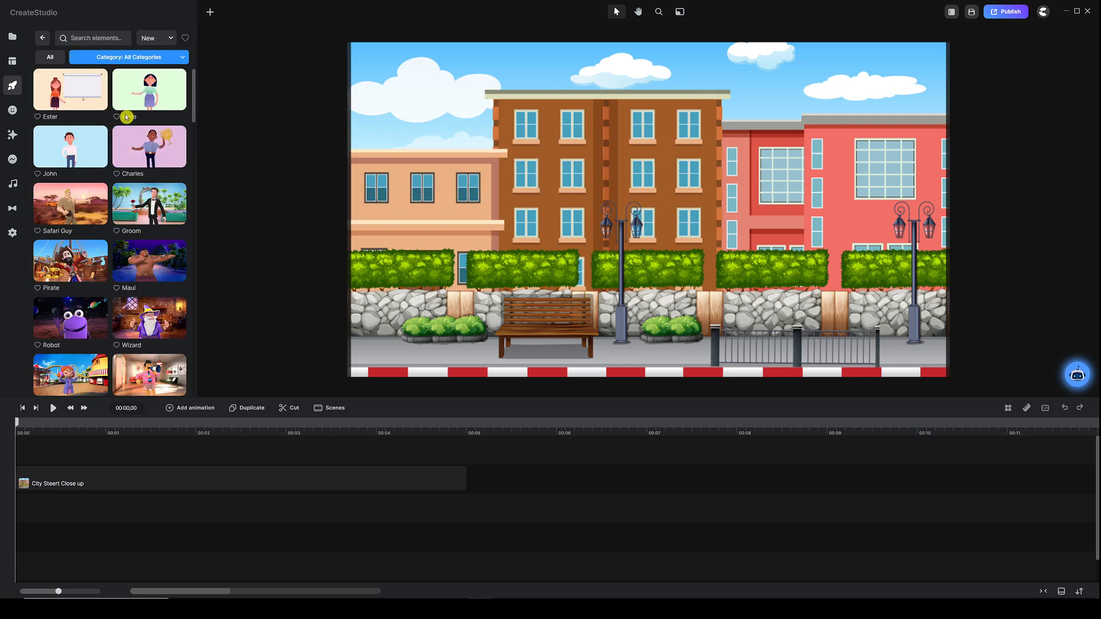
click(138, 61)
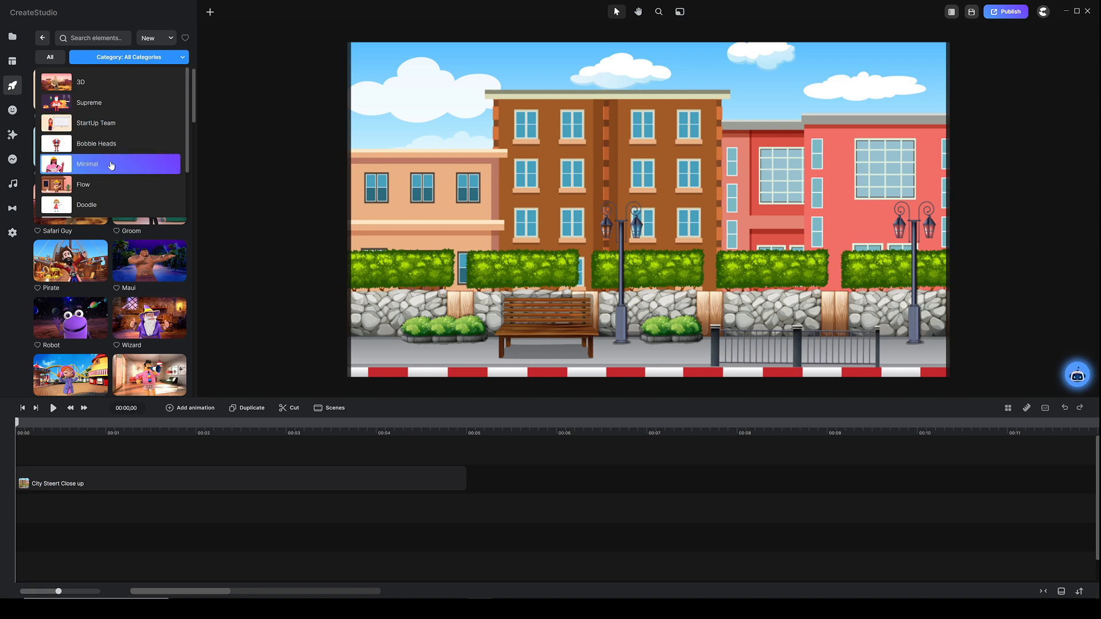
scroll(117, 172, down, 1)
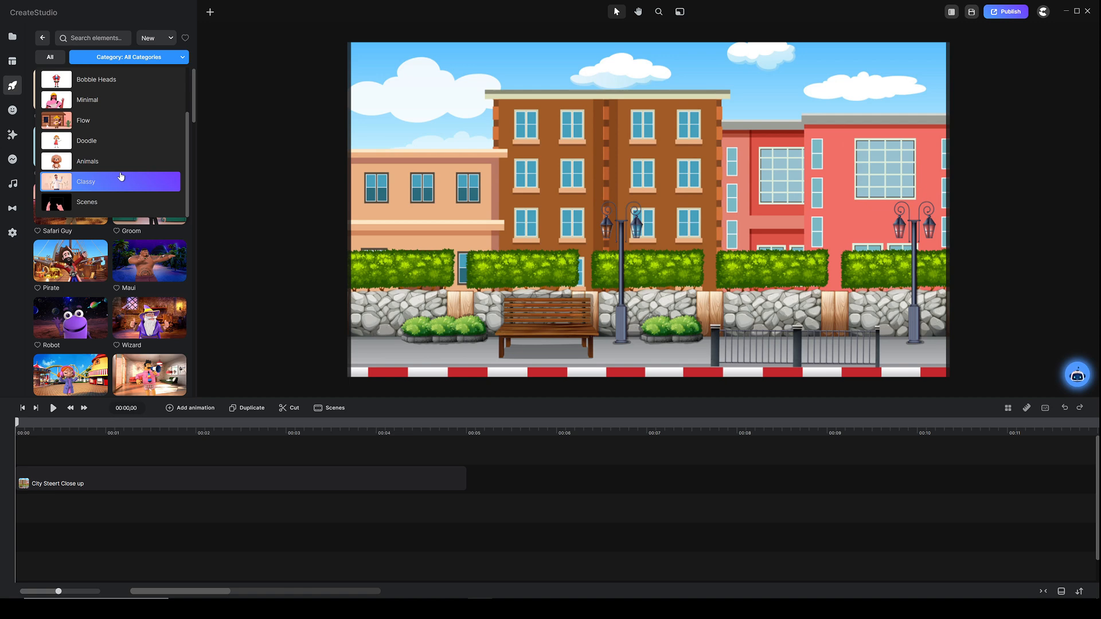
scroll(124, 129, up, 2)
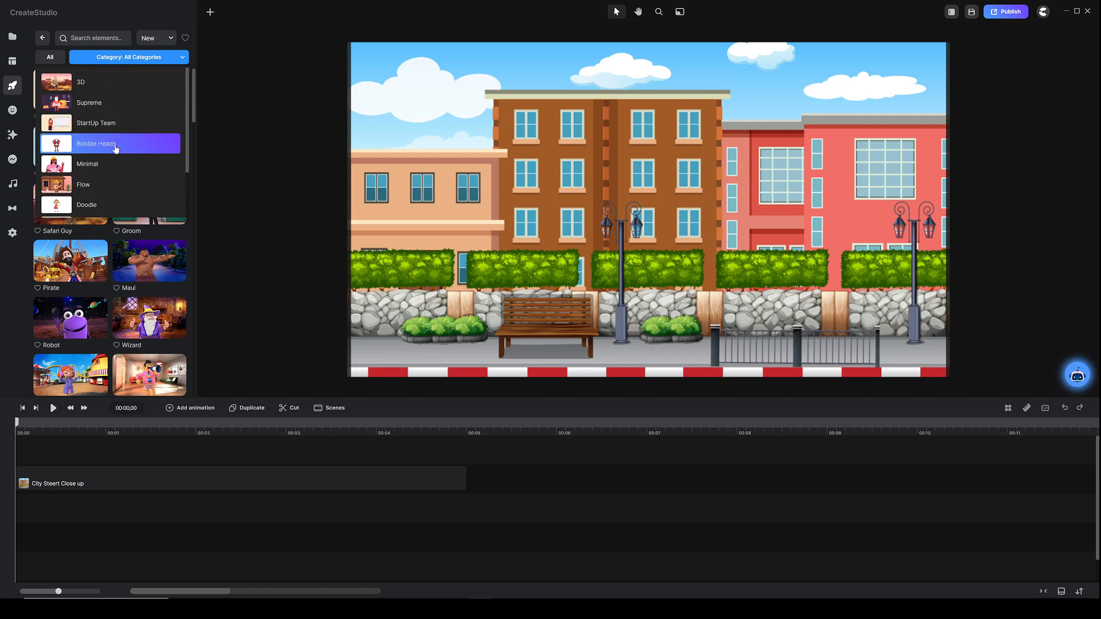
scroll(143, 142, down, 2)
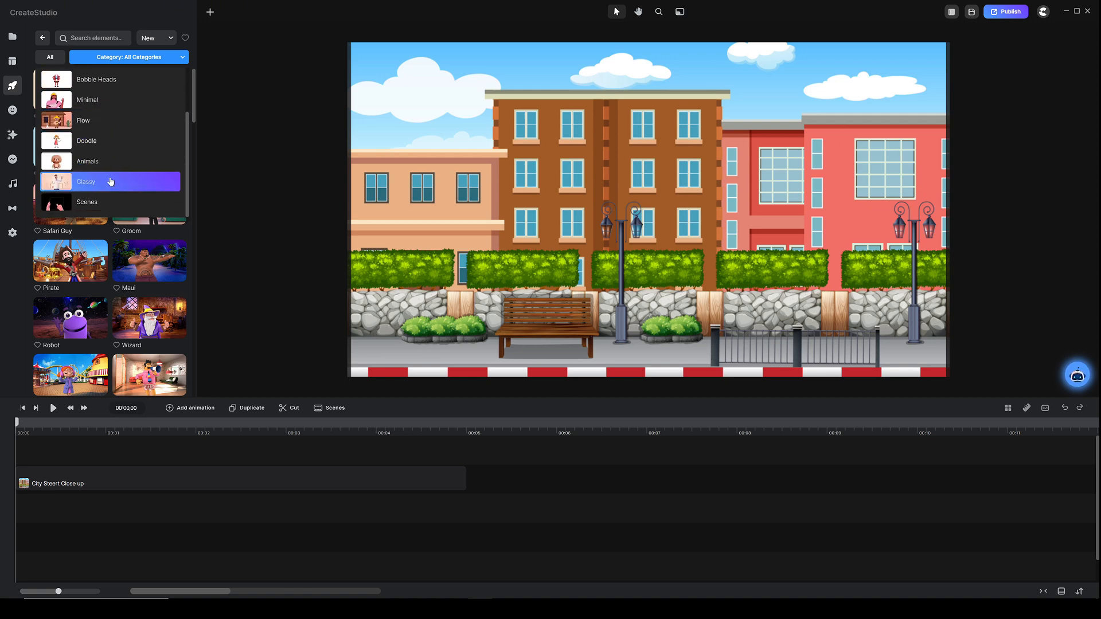
click(111, 182)
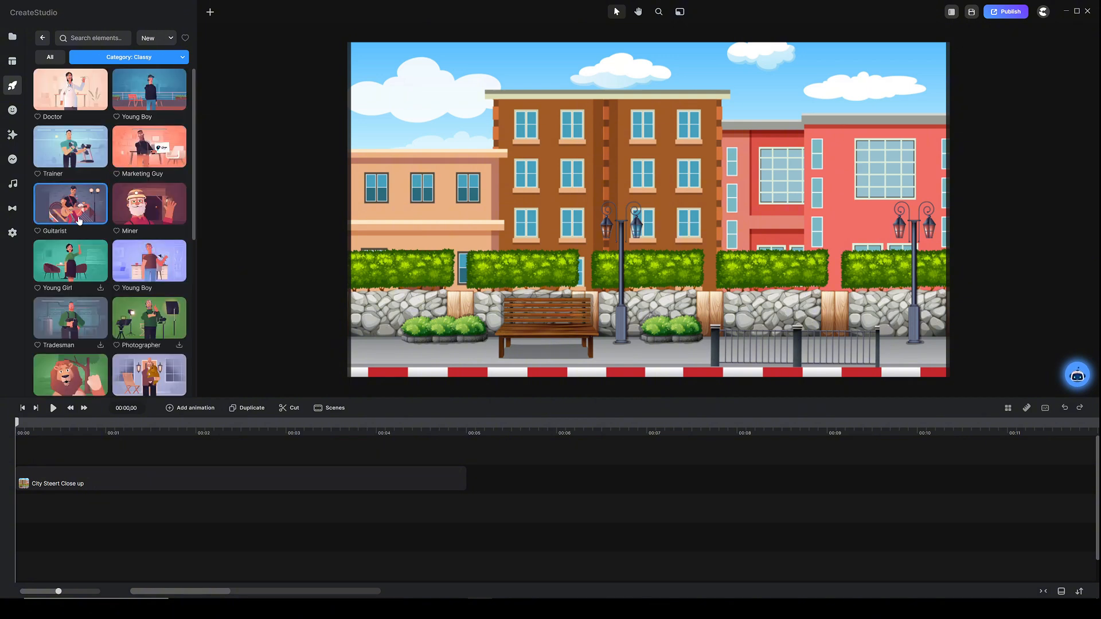
- Add the Trainer character on a track above the background from the start, and place him on the street before the bench
scroll(111, 240, down, 1)
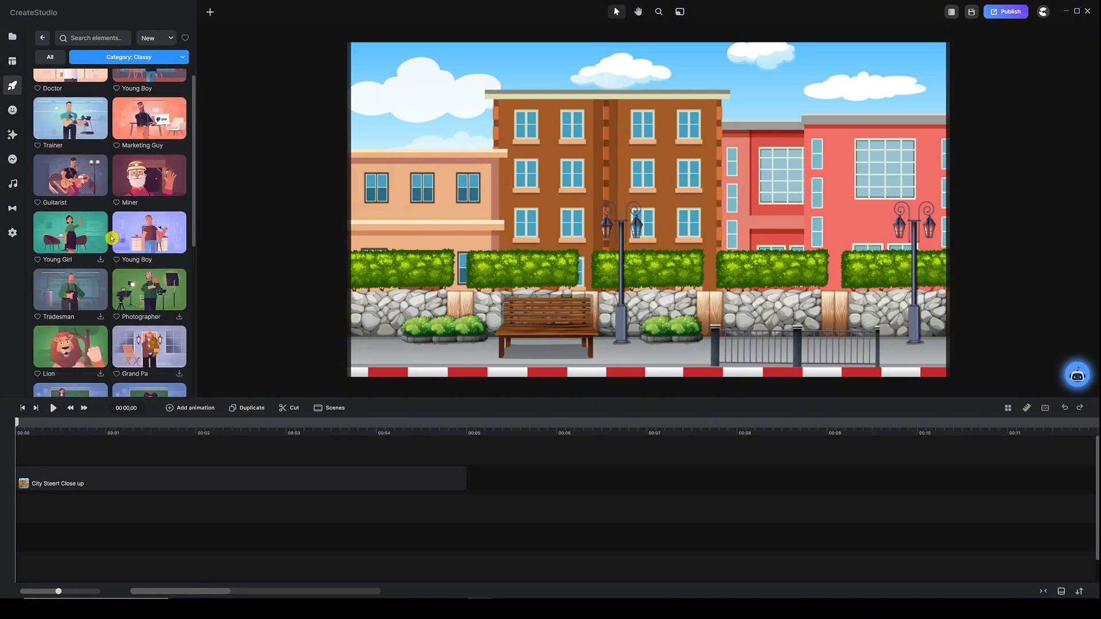
scroll(106, 237, up, 1)
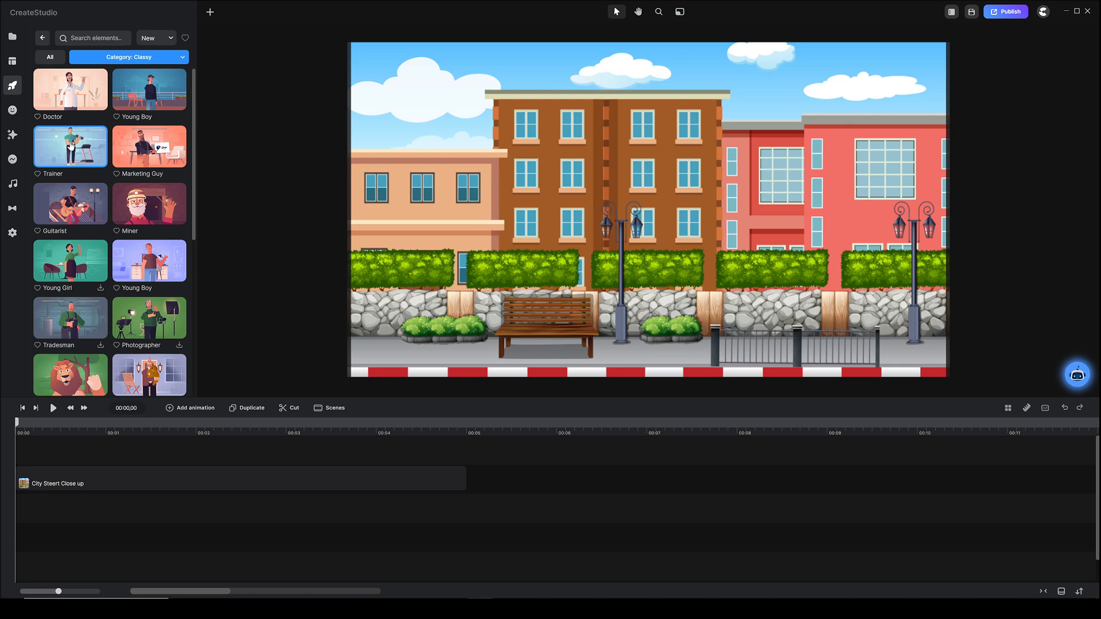
drag(72, 147, 41, 451)
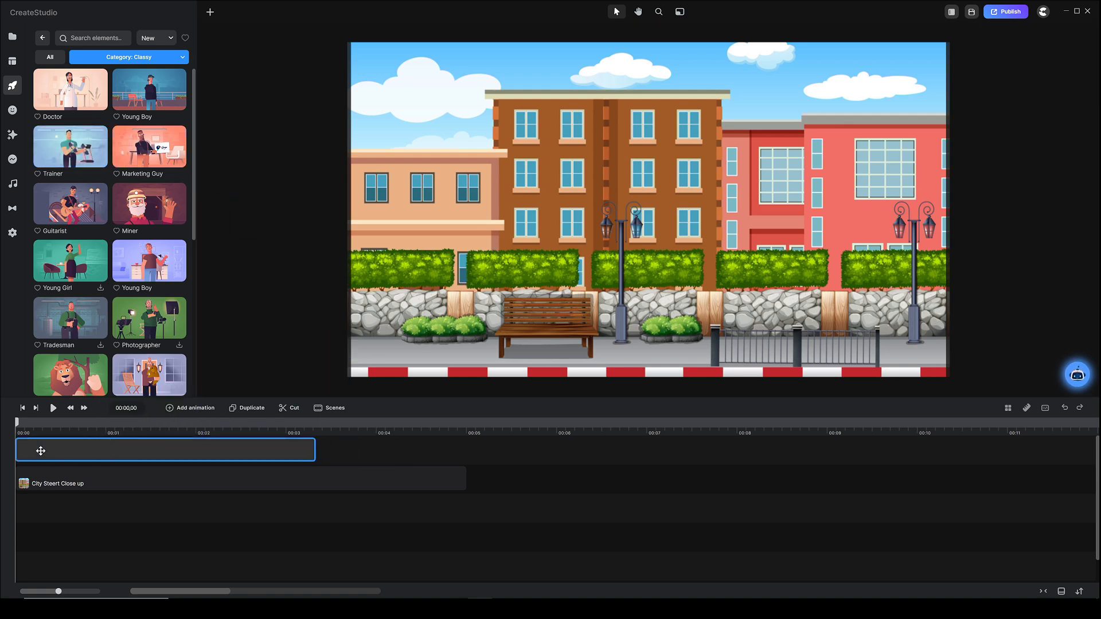
click(631, 219)
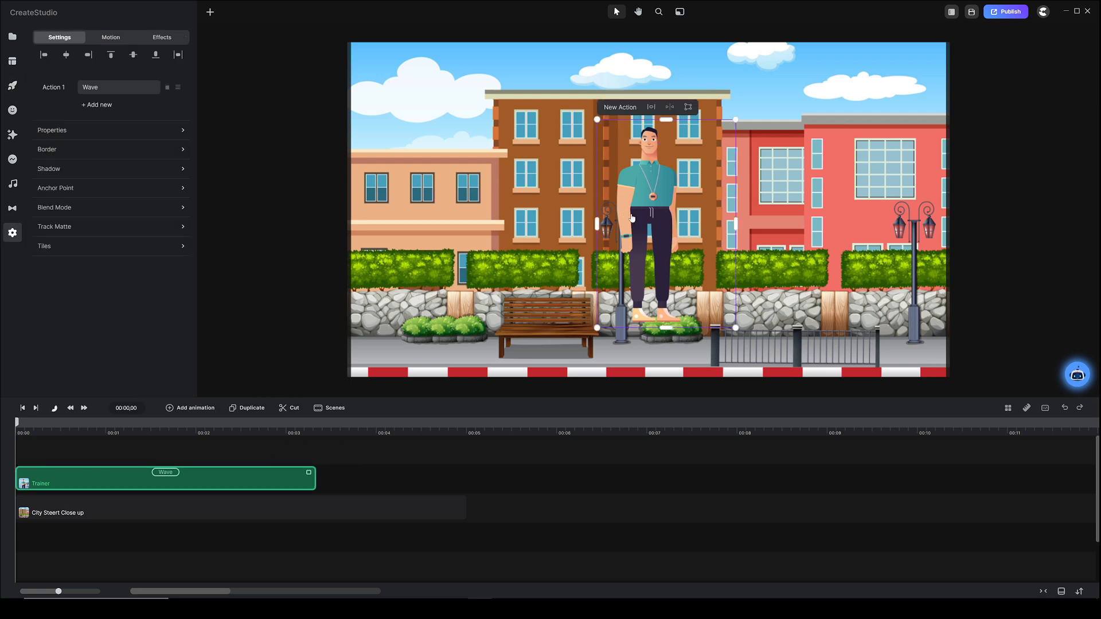
drag(632, 218, 550, 238)
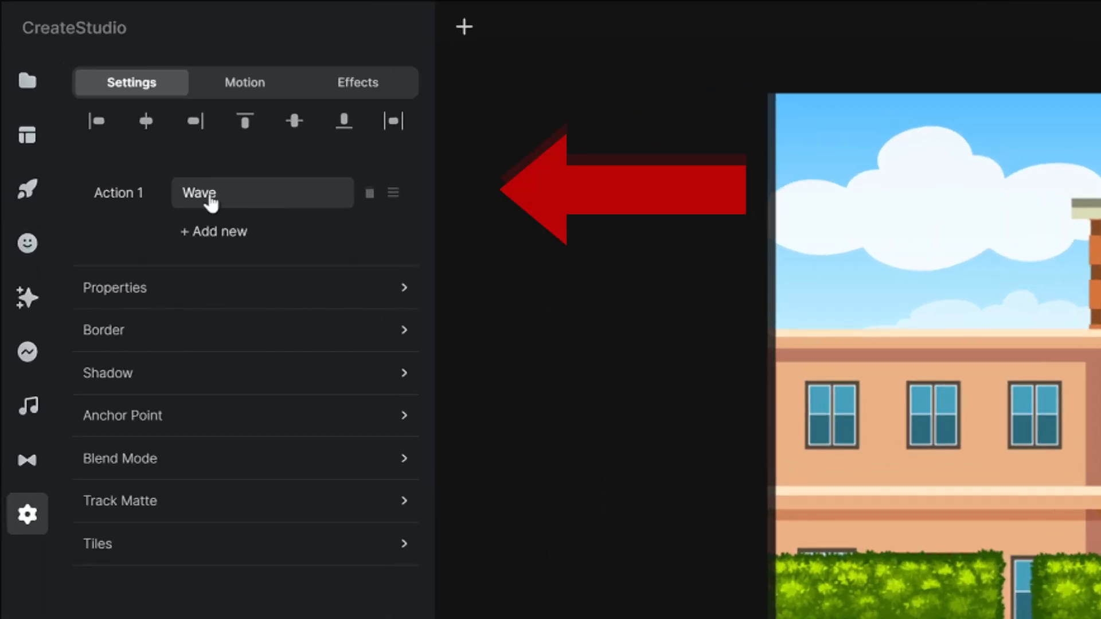
- Change the Trainer's first action to Walking
click(117, 90)
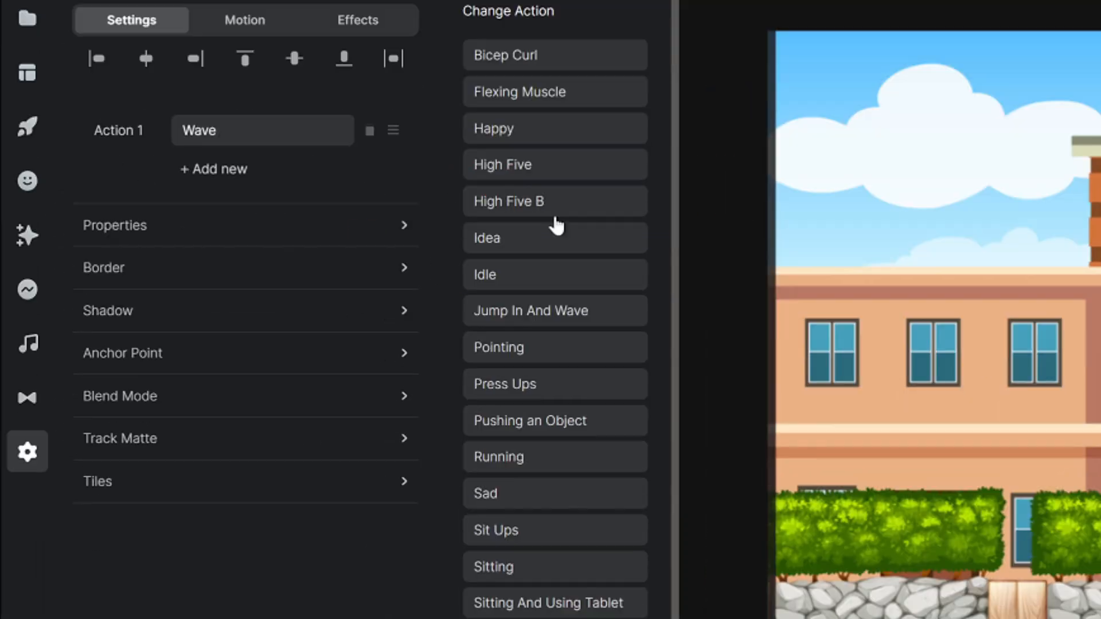
scroll(573, 402, down, 4)
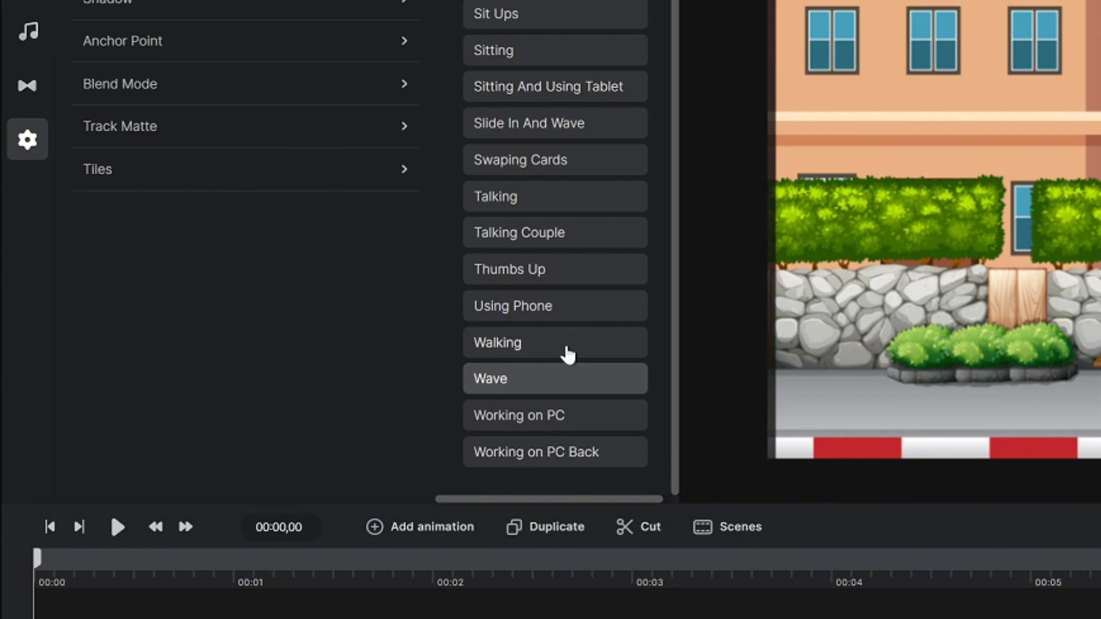
click(520, 353)
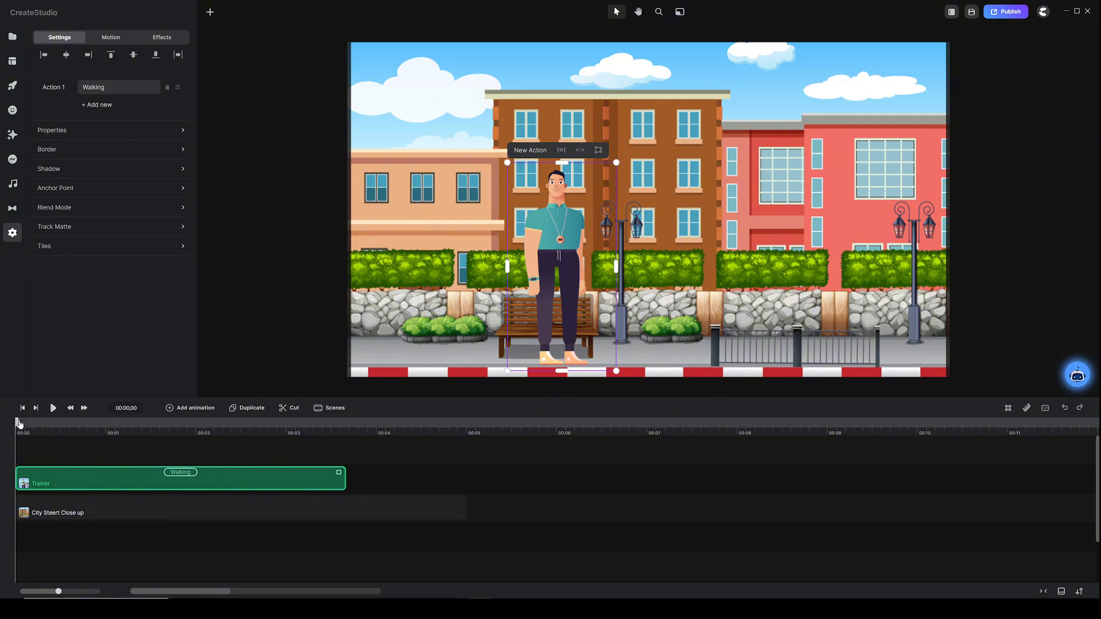
- Scrub through the Trainer's Walking clip to examine its motion, and return the playhead to the start
drag(19, 423, 111, 424)
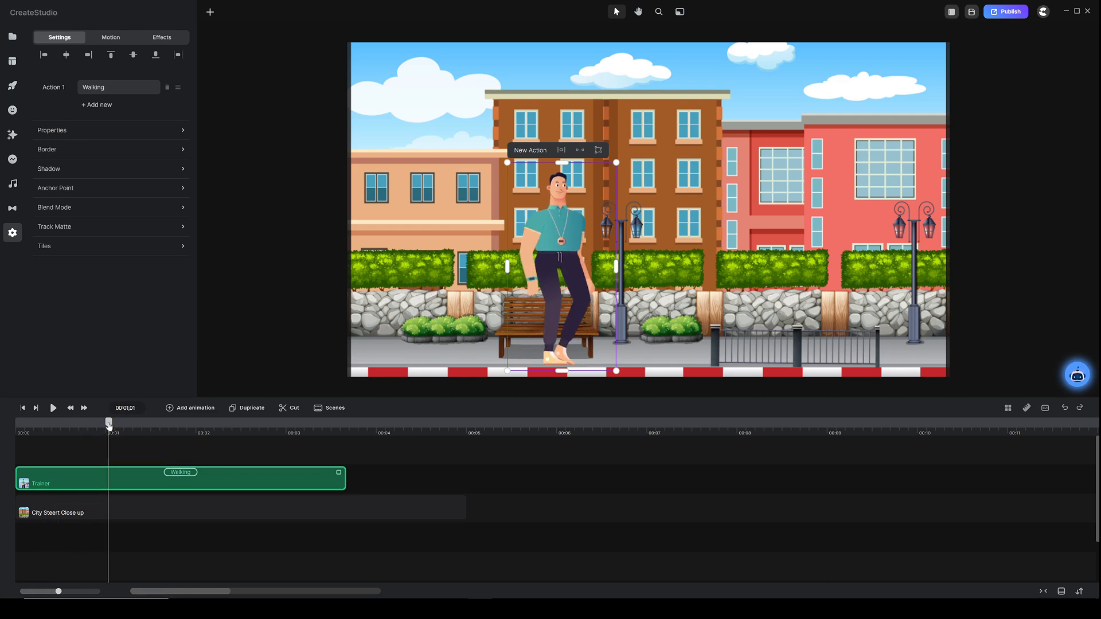
drag(108, 423, 18, 424)
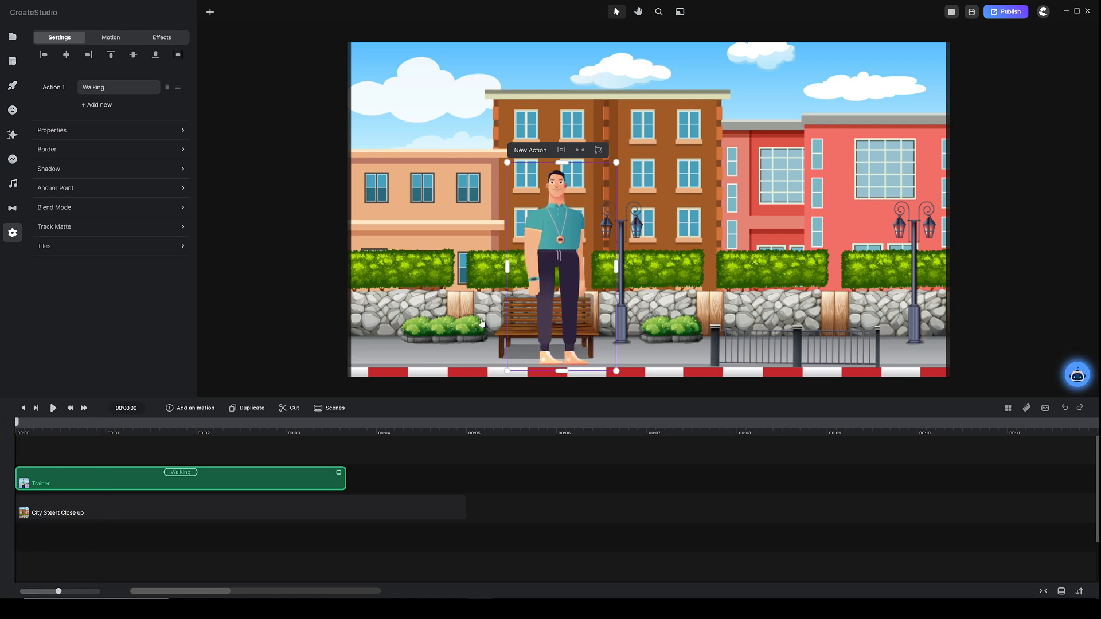
drag(12, 426, 346, 426)
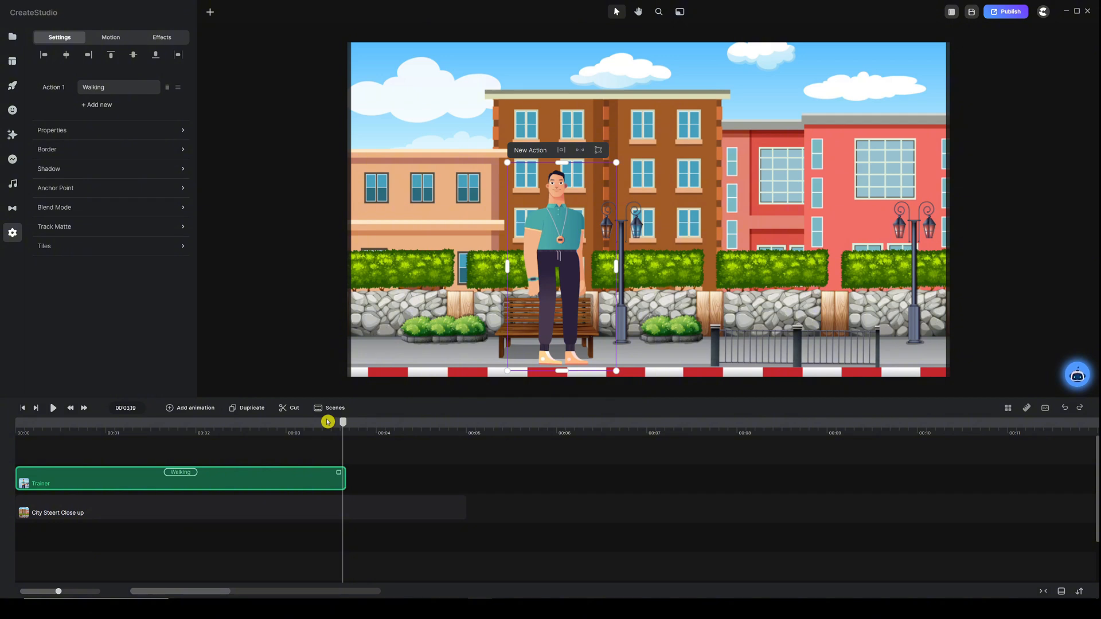
key(Home)
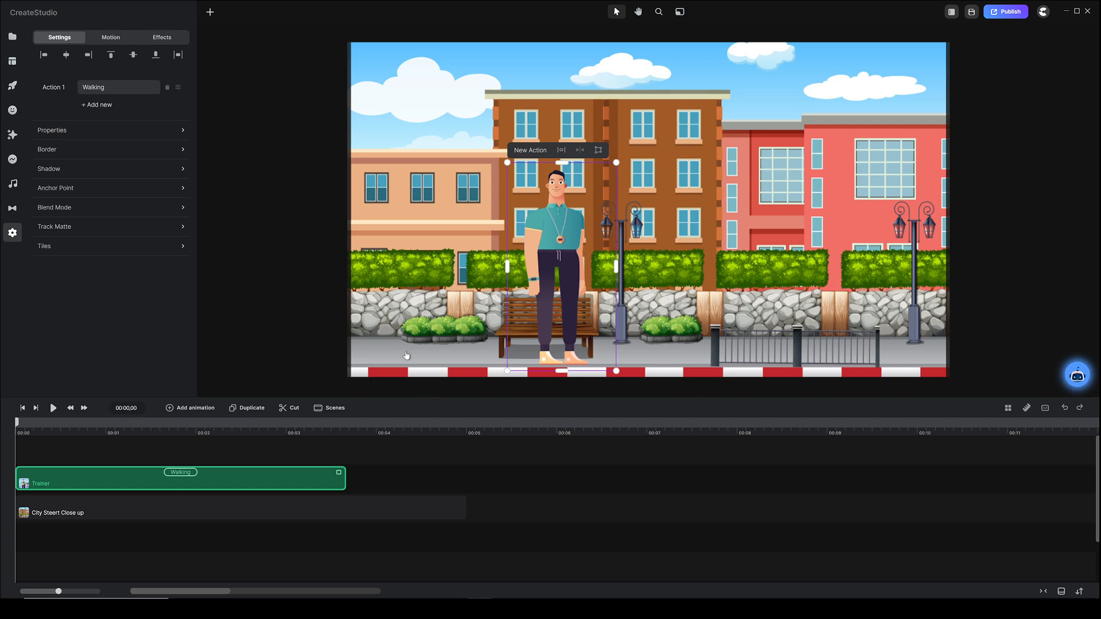
- Disable both the starting and the ending animation of the Trainer's Walking action
click(179, 485)
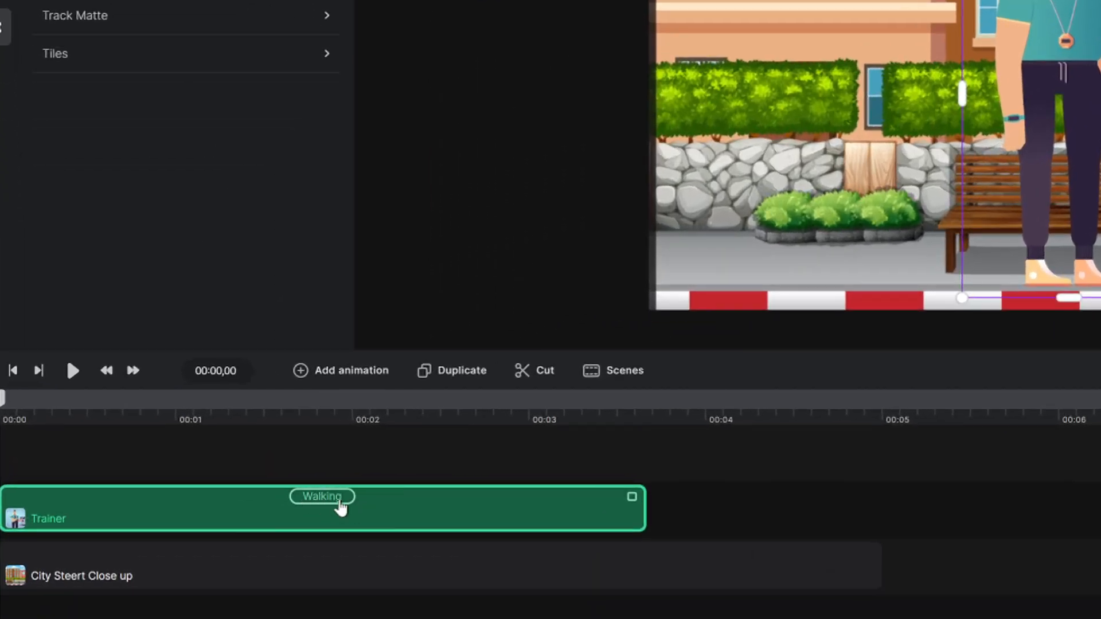
click(320, 498)
click(323, 497)
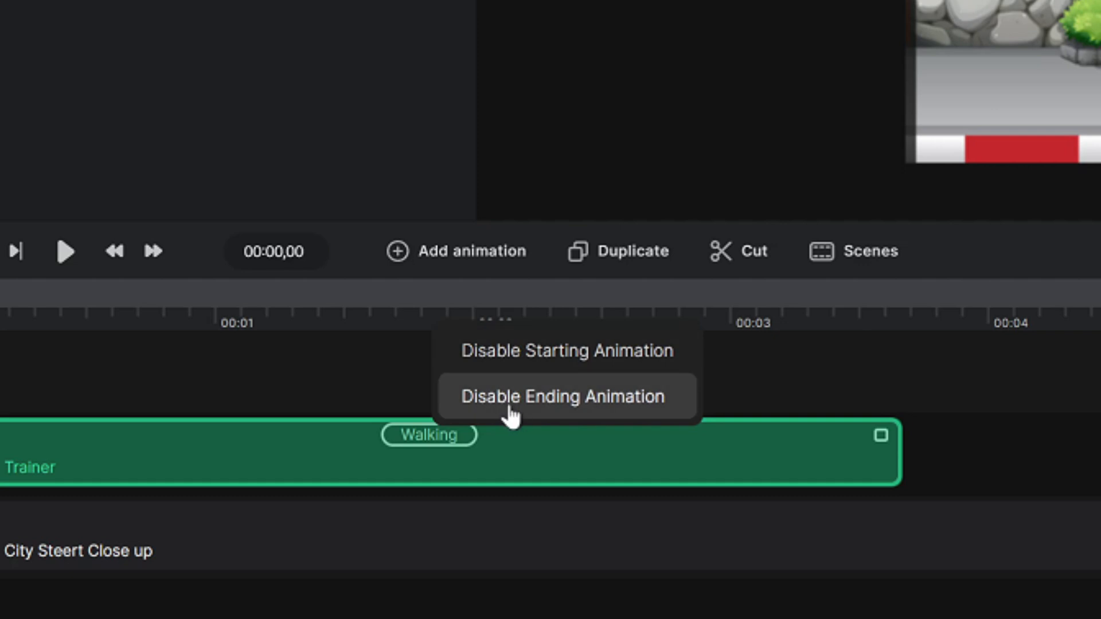
click(531, 353)
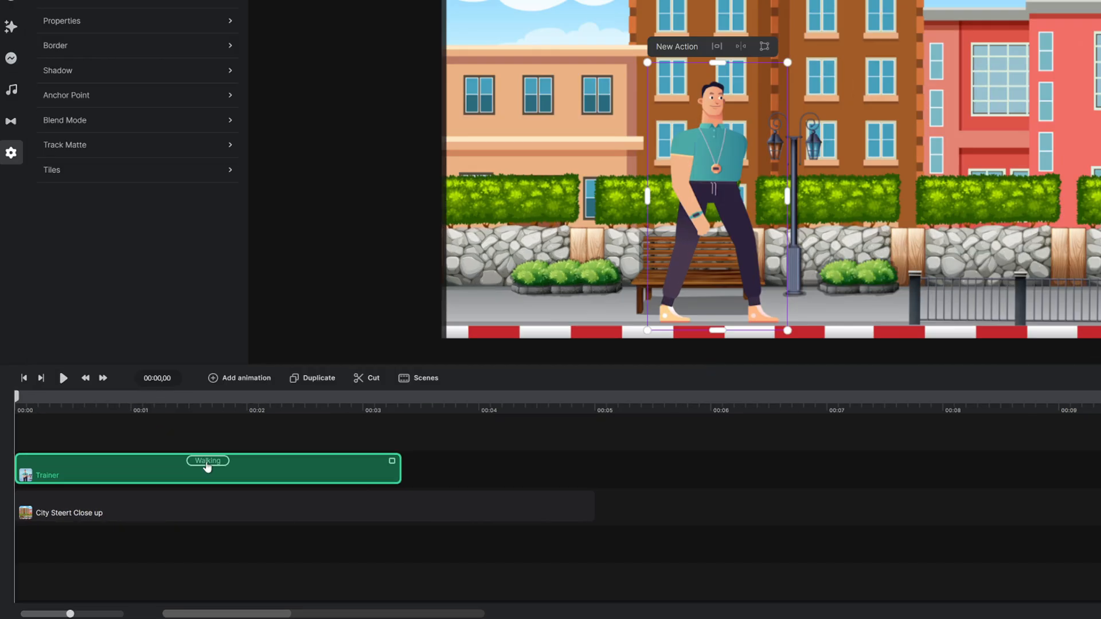
click(165, 472)
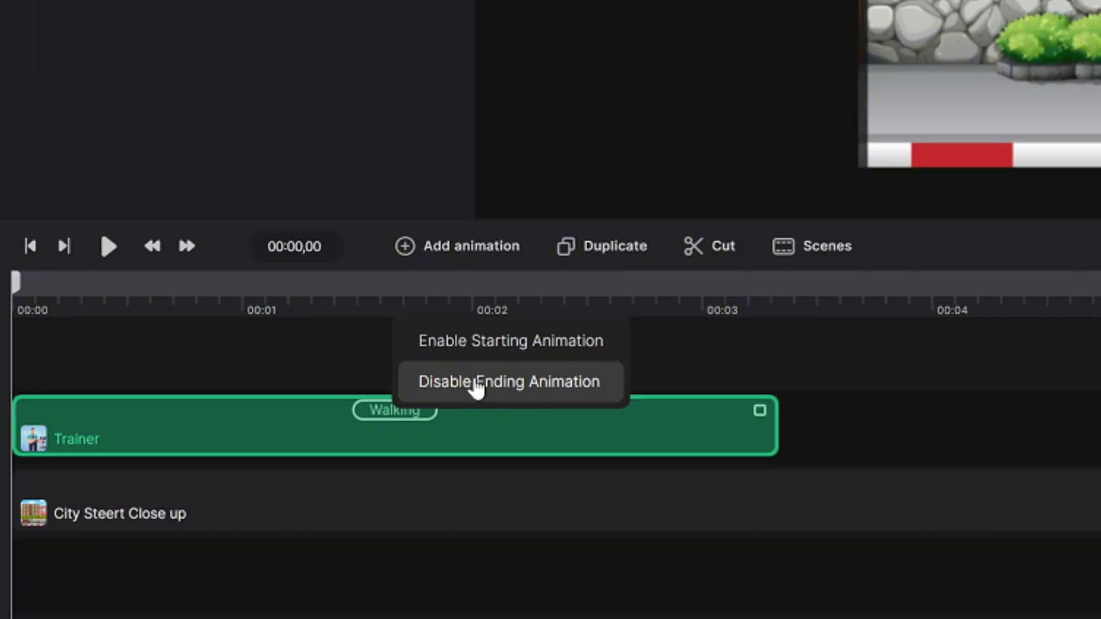
click(538, 370)
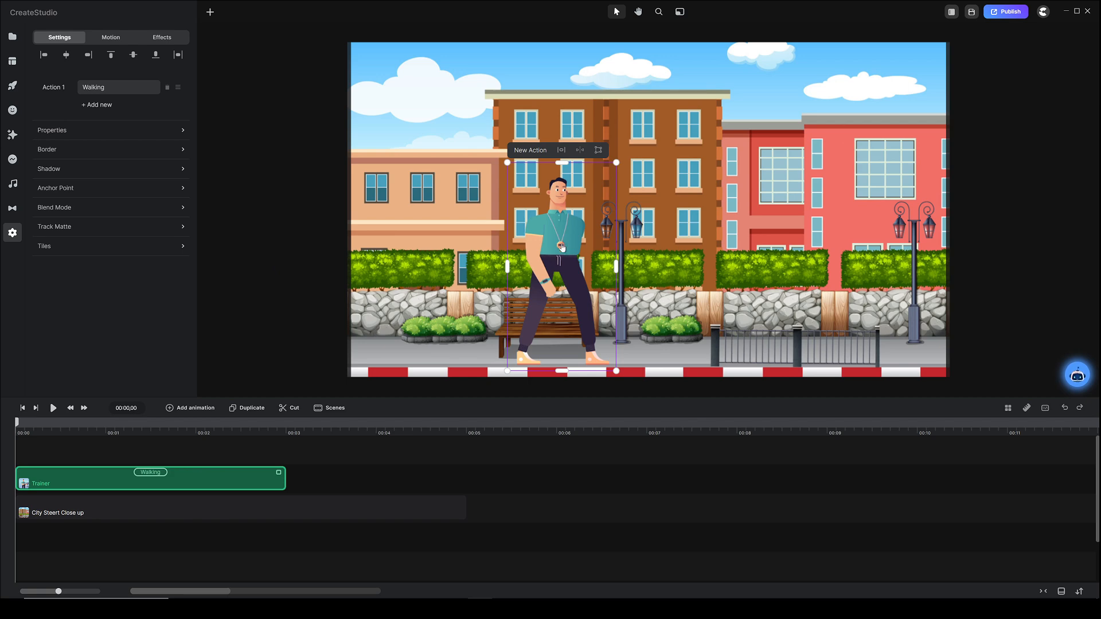
- Enlarge the Trainer and place him in the left part of the scene with his lower legs below the canvas edge
drag(561, 248, 473, 270)
drag(527, 201, 587, 83)
drag(516, 226, 460, 280)
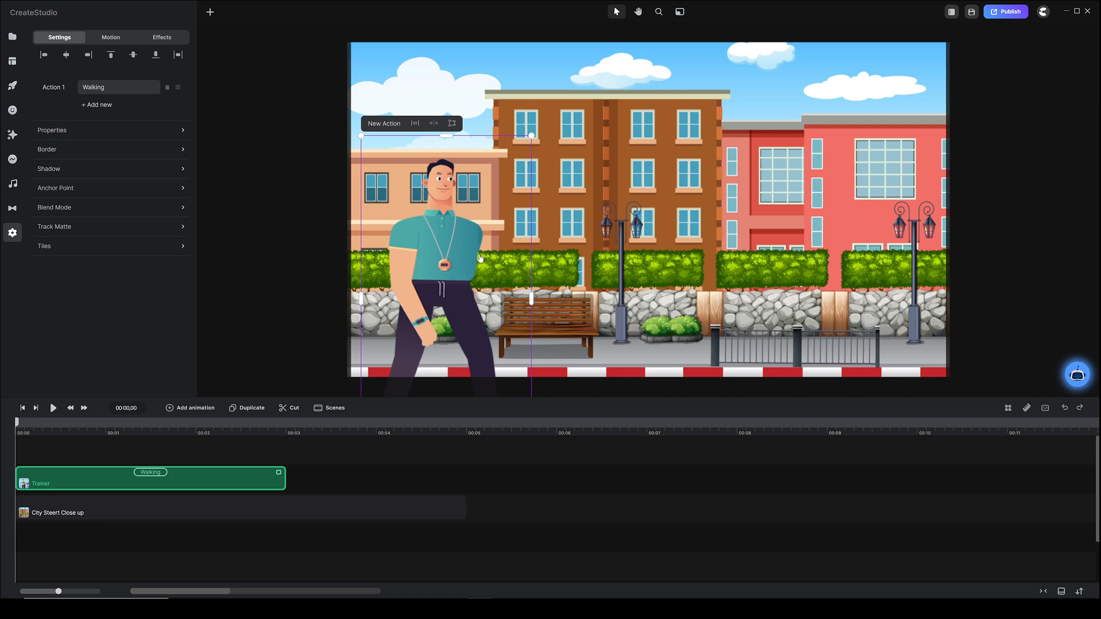
drag(439, 232, 440, 234)
drag(527, 143, 552, 94)
drag(474, 214, 447, 275)
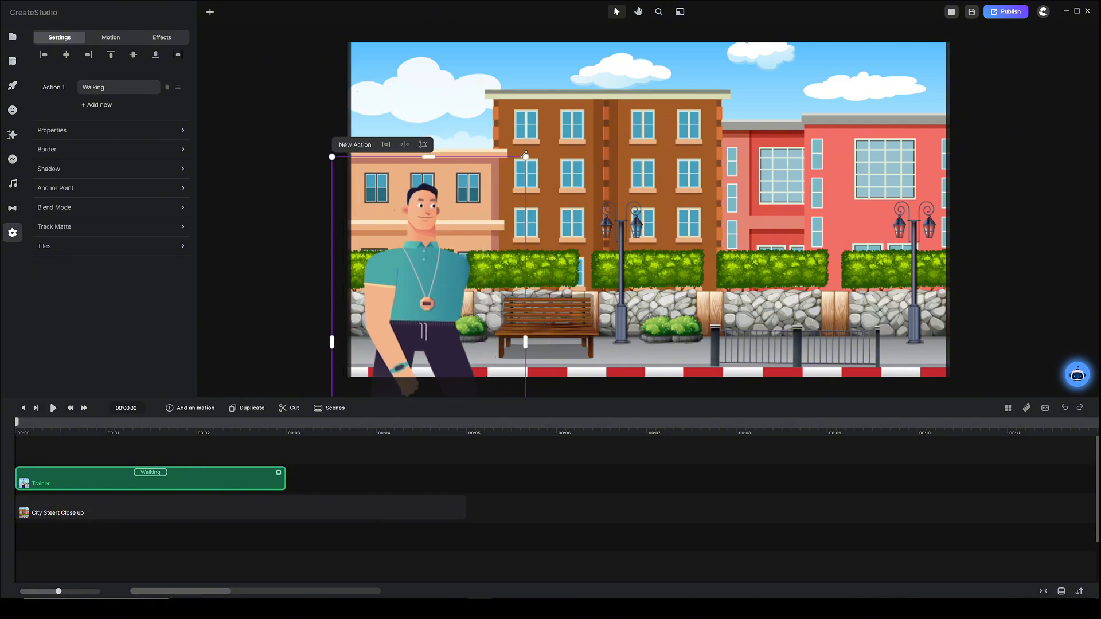
drag(522, 158, 543, 92)
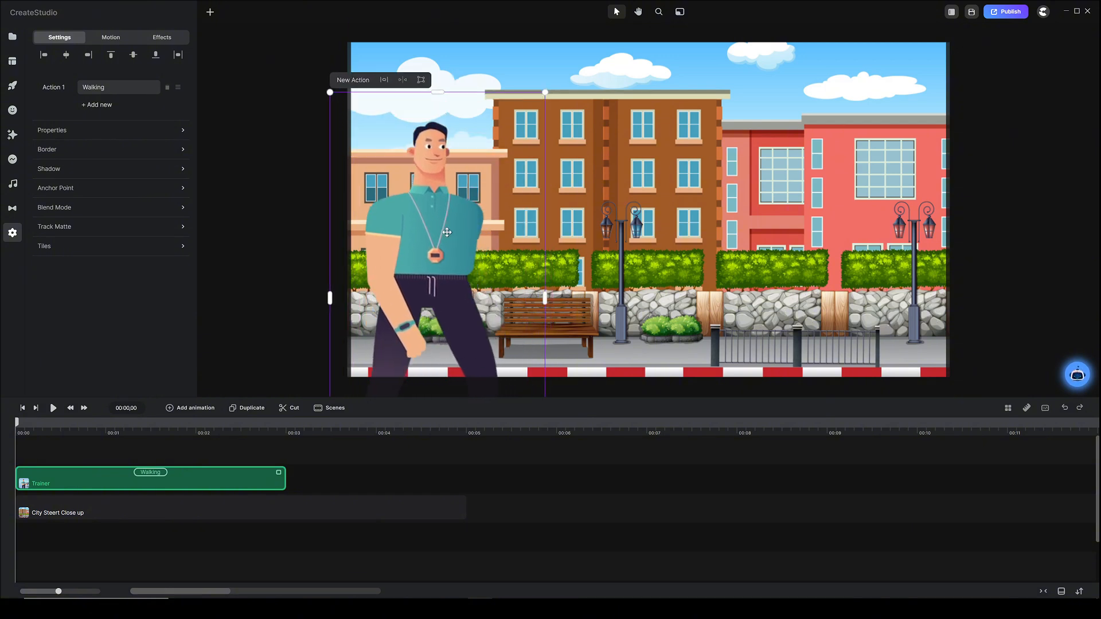
drag(446, 232, 446, 232)
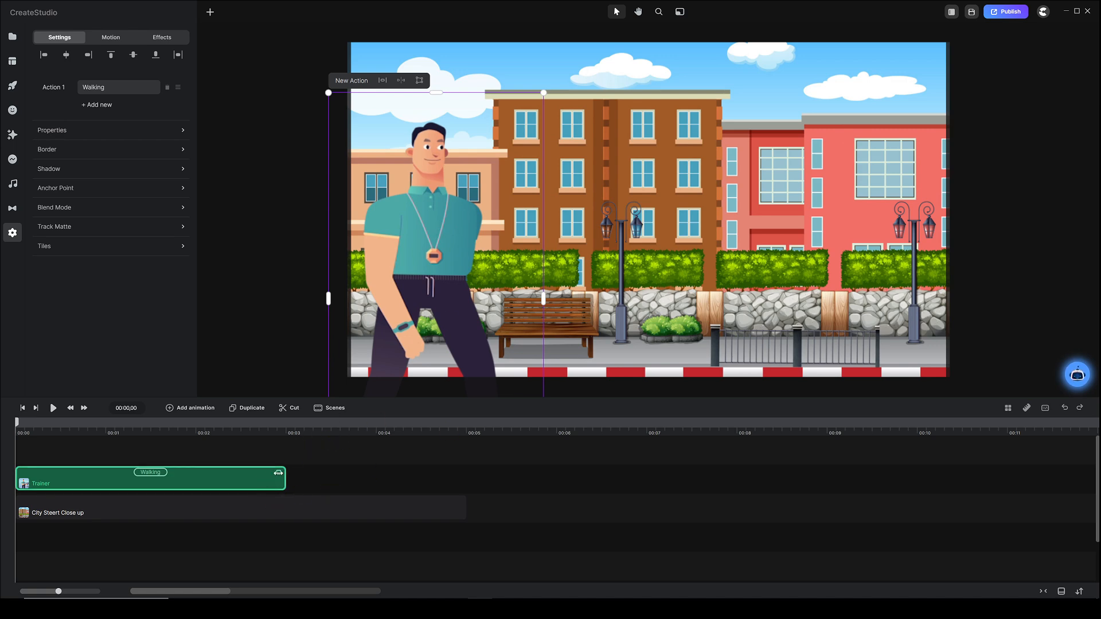
- Extend the Trainer's Walking clip to 5 seconds to match the background clip's end
drag(278, 473, 467, 472)
click(377, 455)
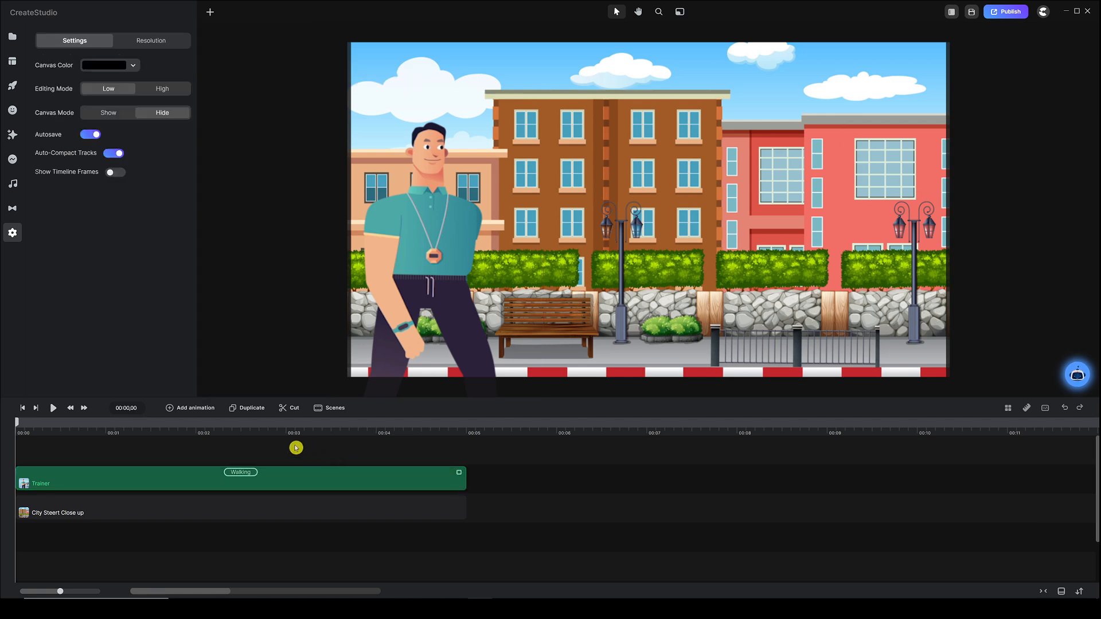
- Add a Position animation with Linear easing to the Trainer and stretch it to the end of his clip
click(419, 229)
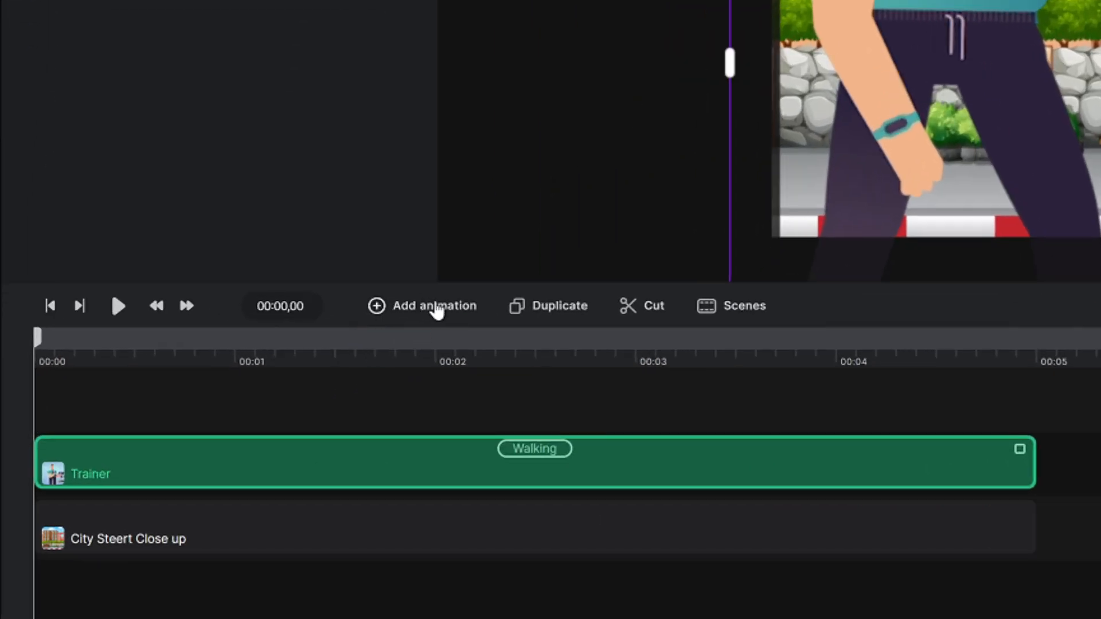
click(433, 307)
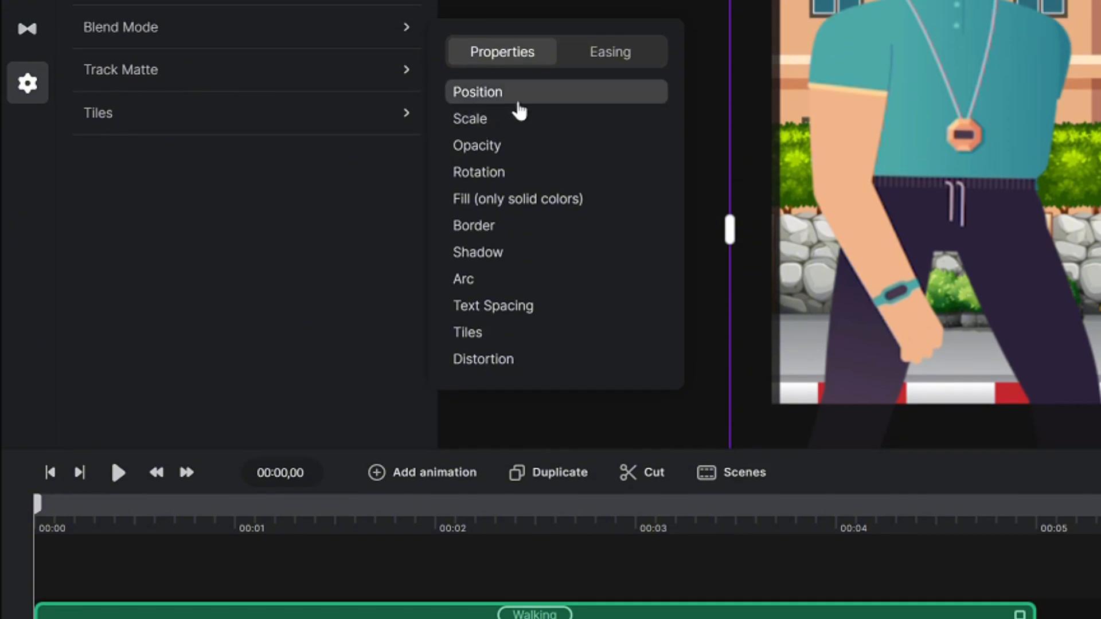
click(613, 64)
click(482, 205)
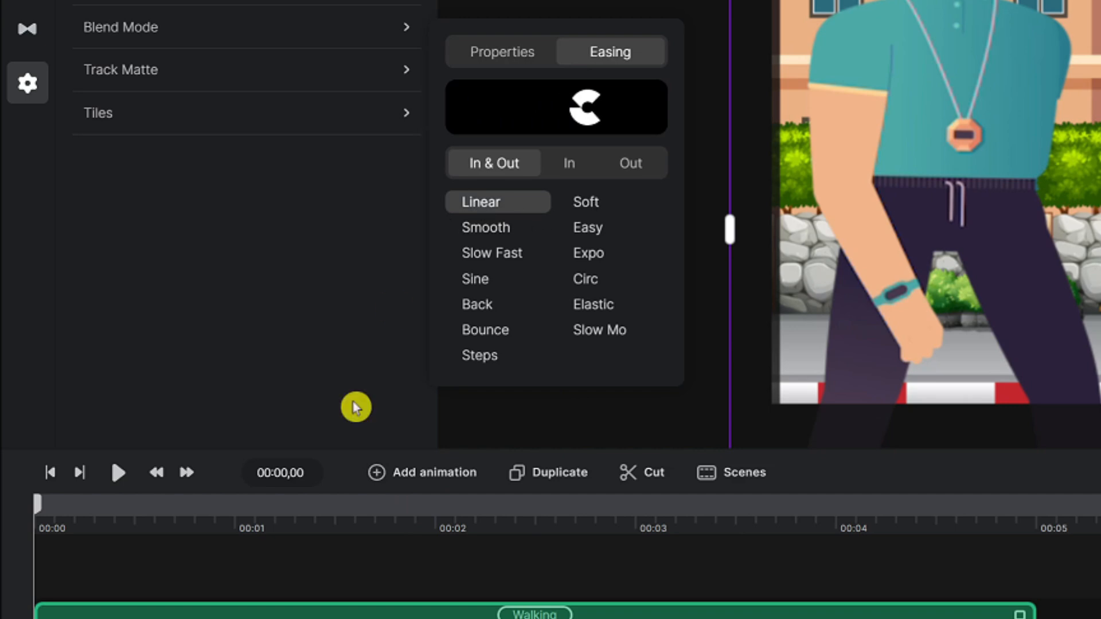
click(298, 580)
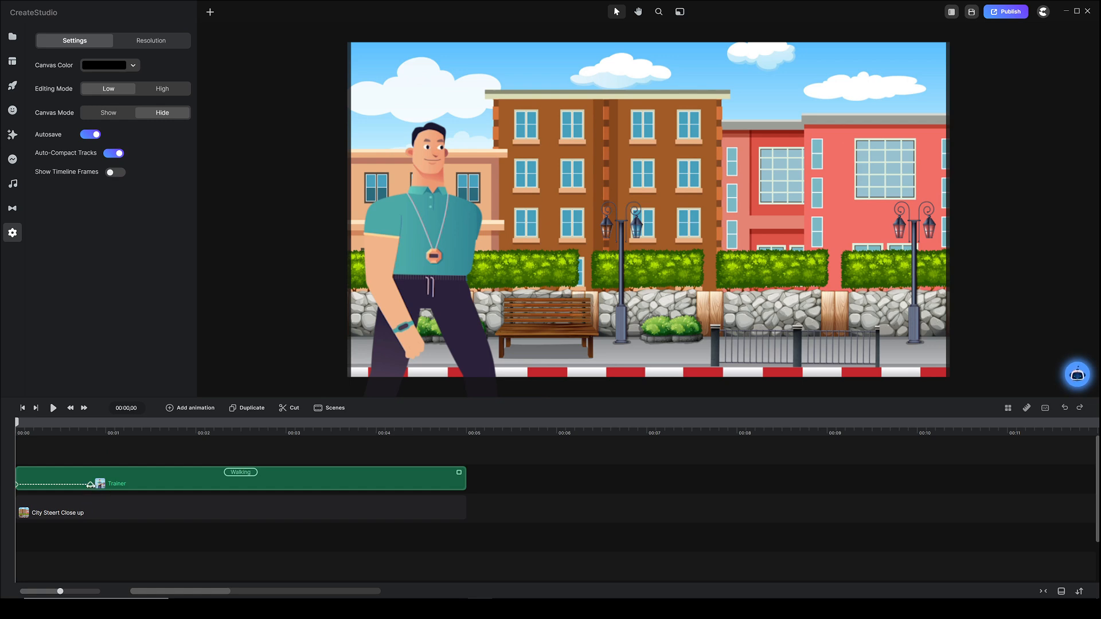
drag(90, 484, 461, 484)
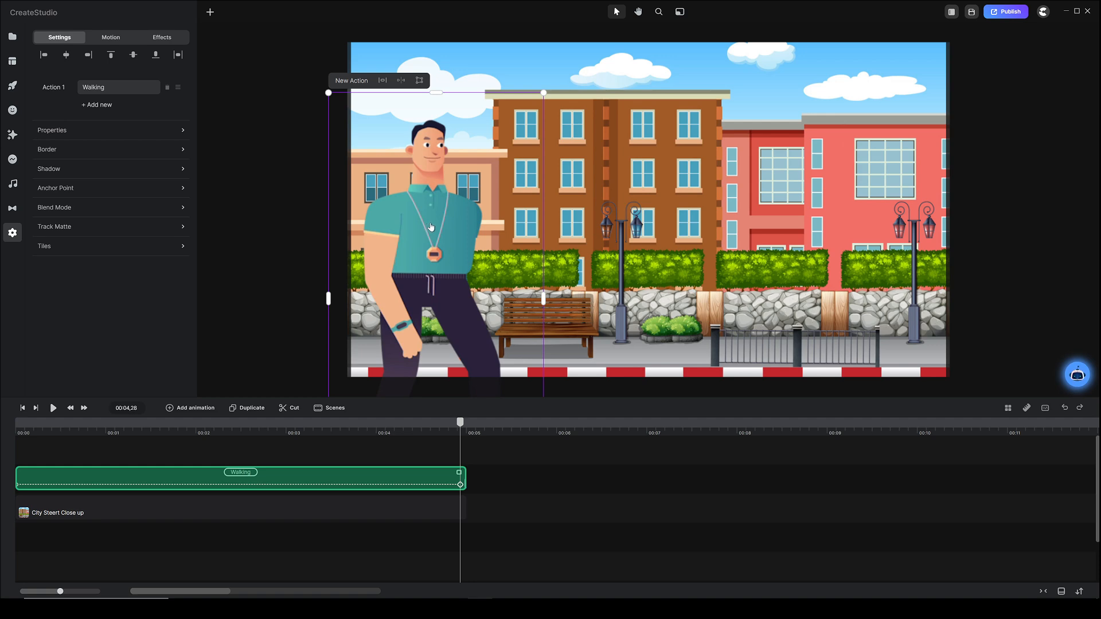
- At 00:04,28, move the Trainer horizontally beyond the canvas's right edge, and play the walk from the start
drag(432, 230, 1035, 243)
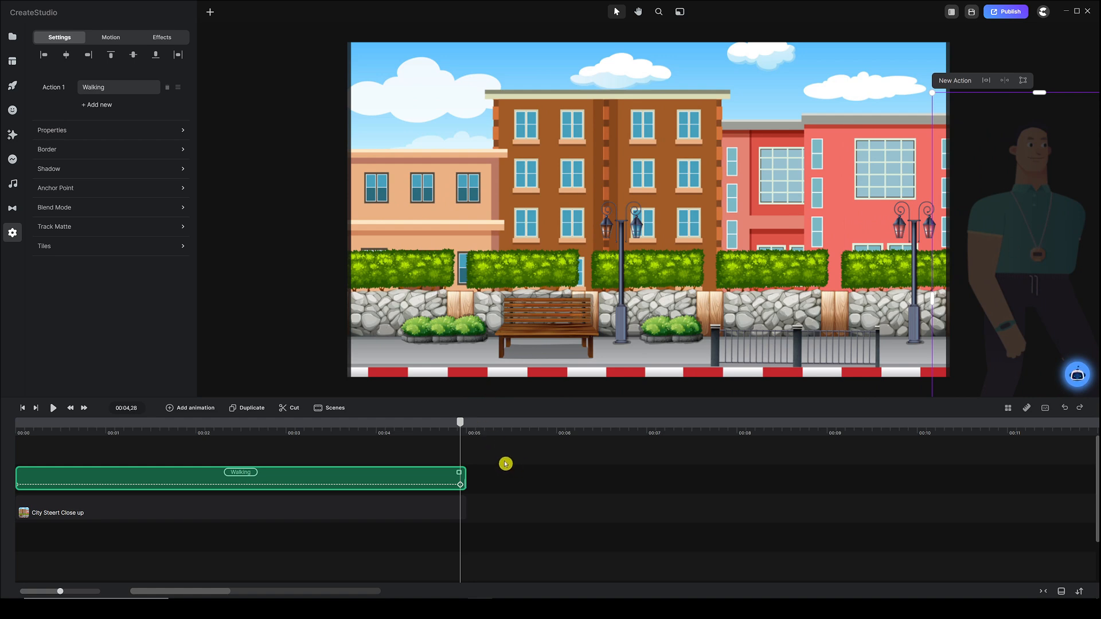
key(Home)
click(241, 444)
key(space)
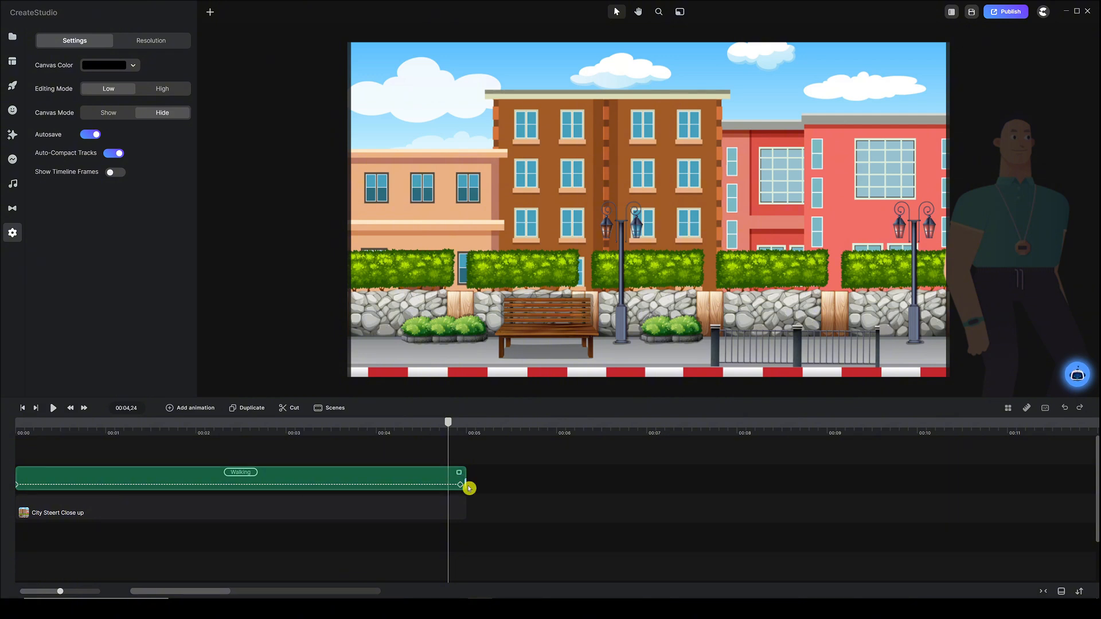
- At the start of the timeline, shrink the Trainer slightly and reposition him in the left part of the street with his feet below the canvas
key(Home)
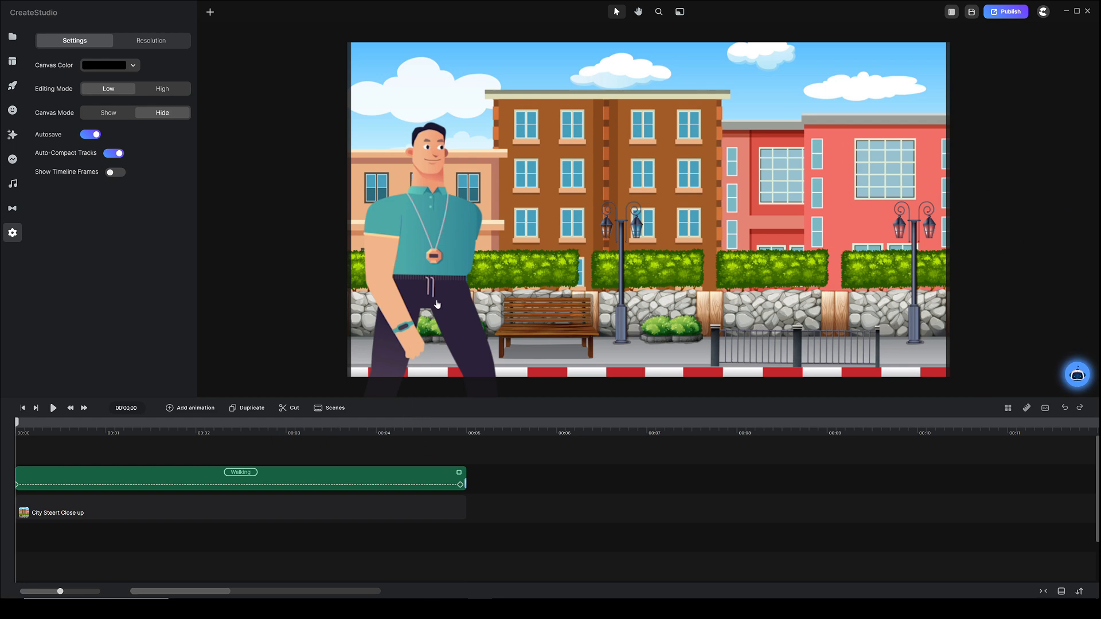
click(432, 239)
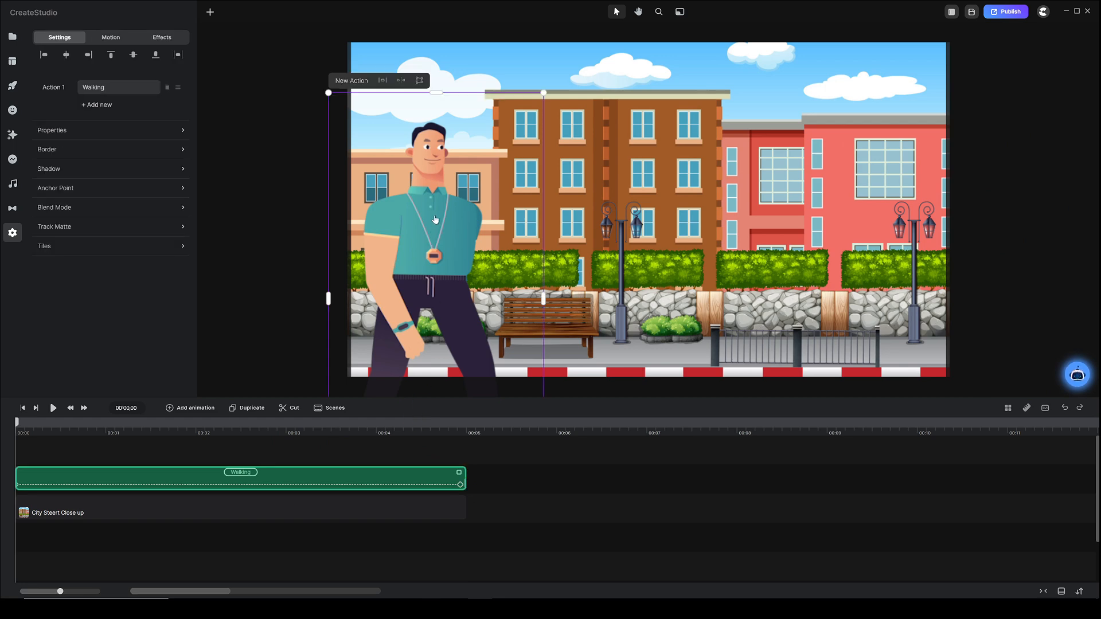
drag(438, 212, 437, 260)
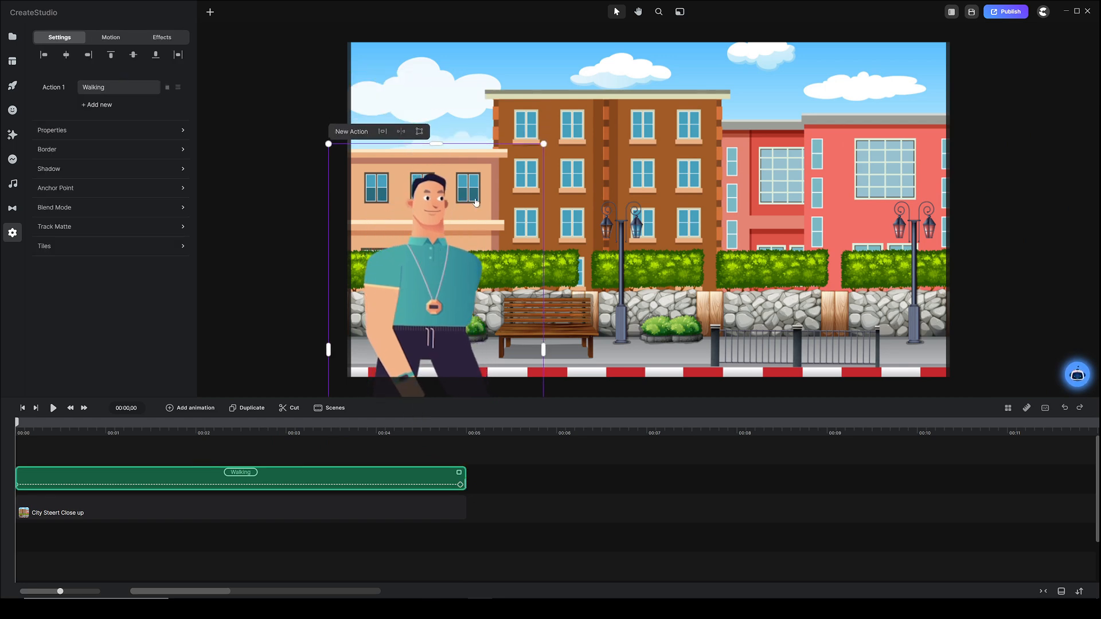
drag(544, 143, 503, 222)
drag(419, 337, 430, 231)
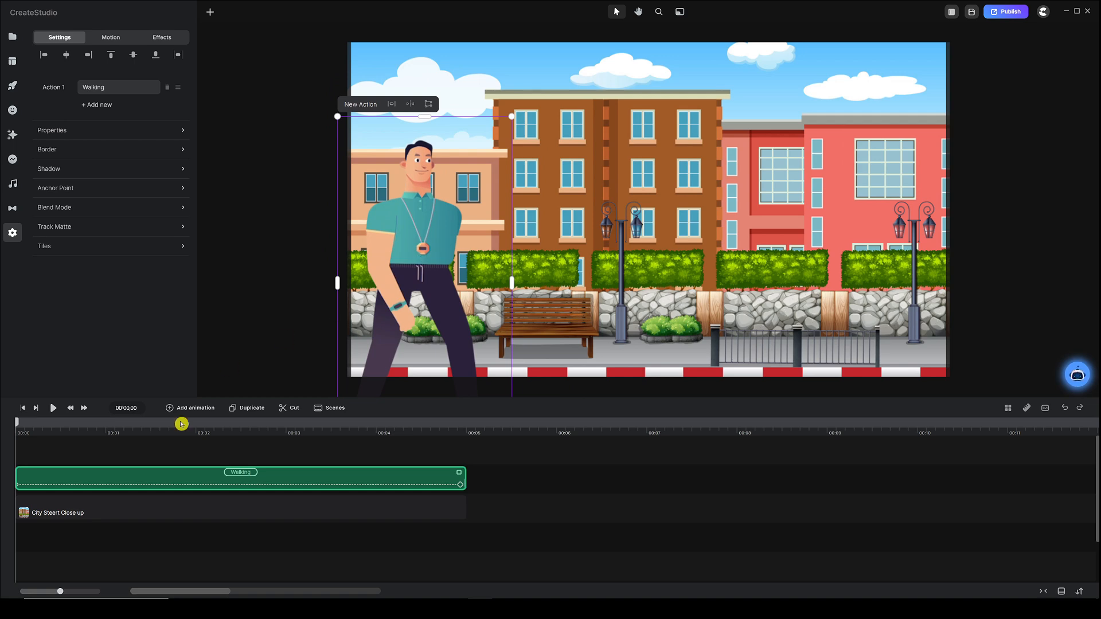
- Play the resized Trainer's walk across the street from the start
click(115, 455)
key(space)
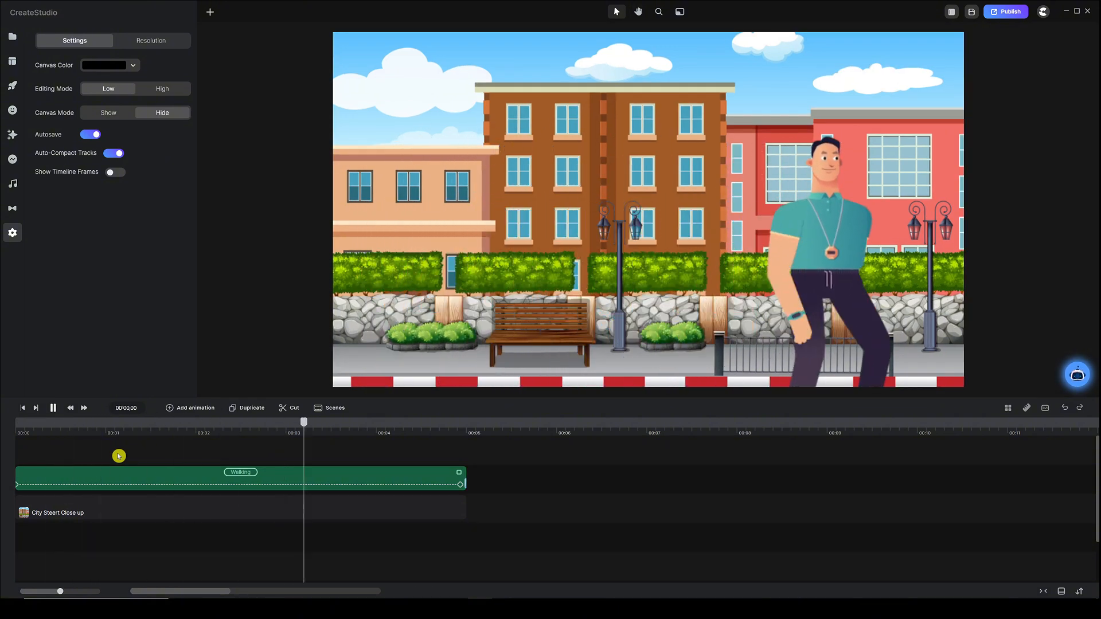
key(space)
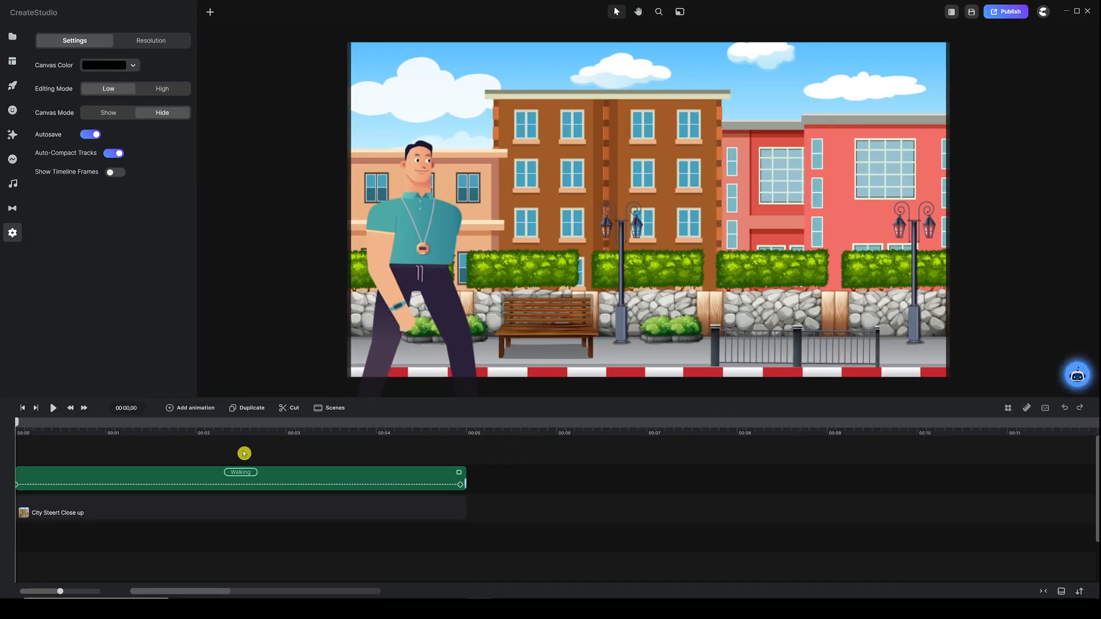
- Delete the Trainer and street close-up clips from the timeline, and add the City Street image as the new background
drag(237, 450, 200, 559)
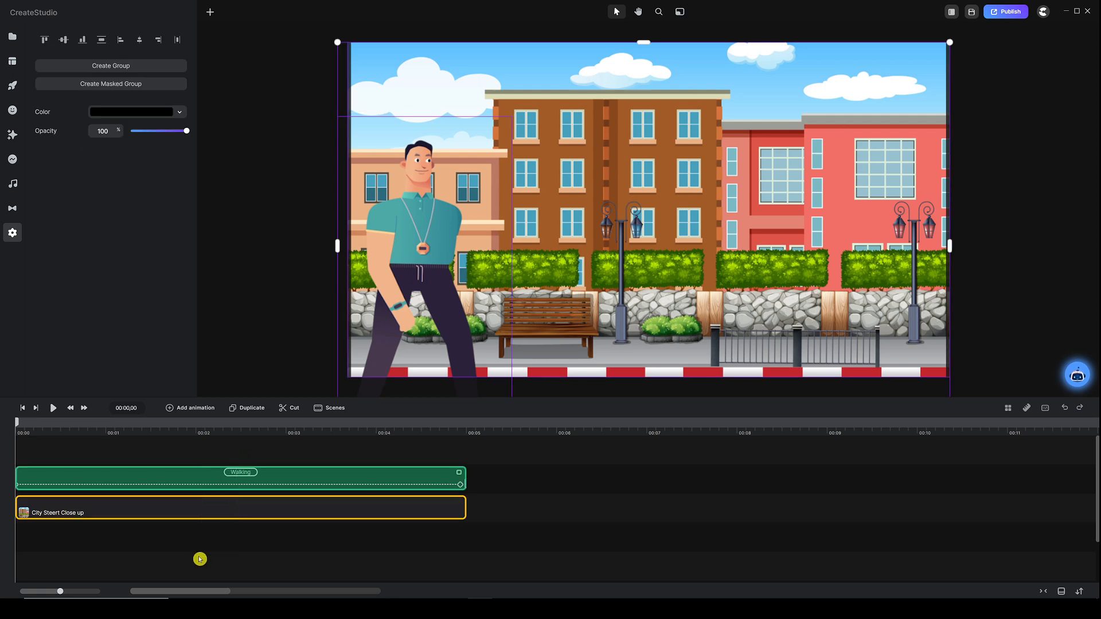
key(Delete)
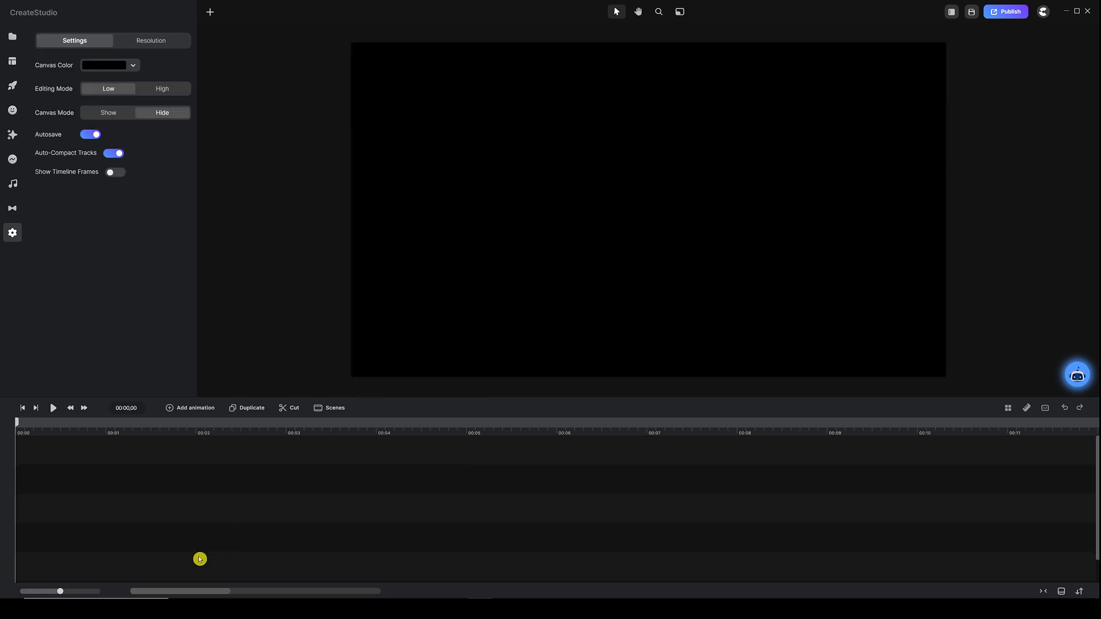
click(12, 37)
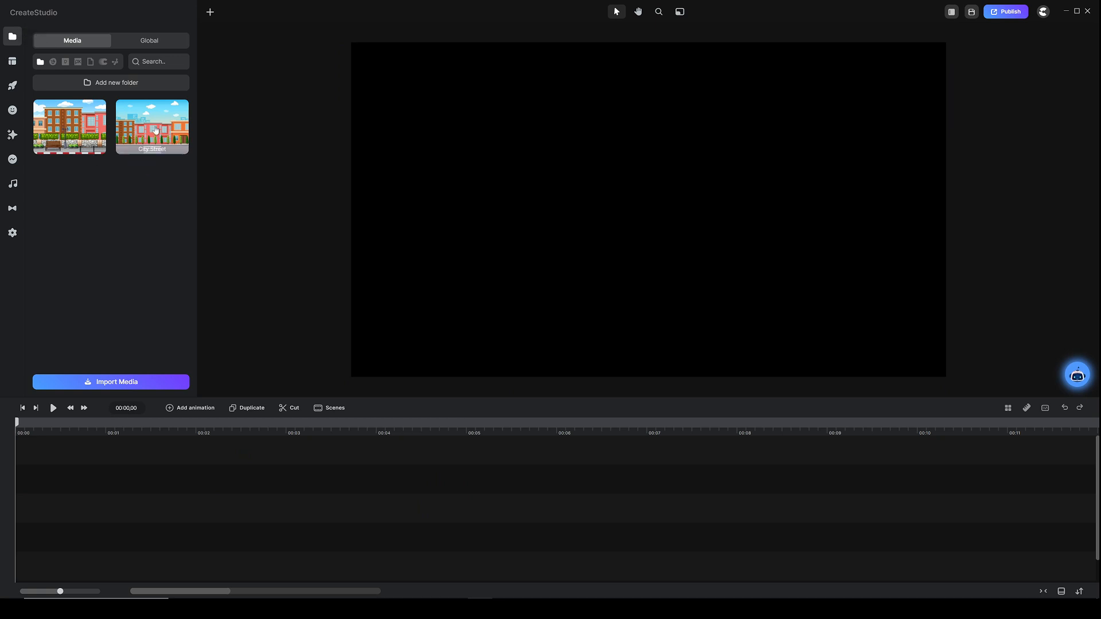
drag(152, 126, 620, 156)
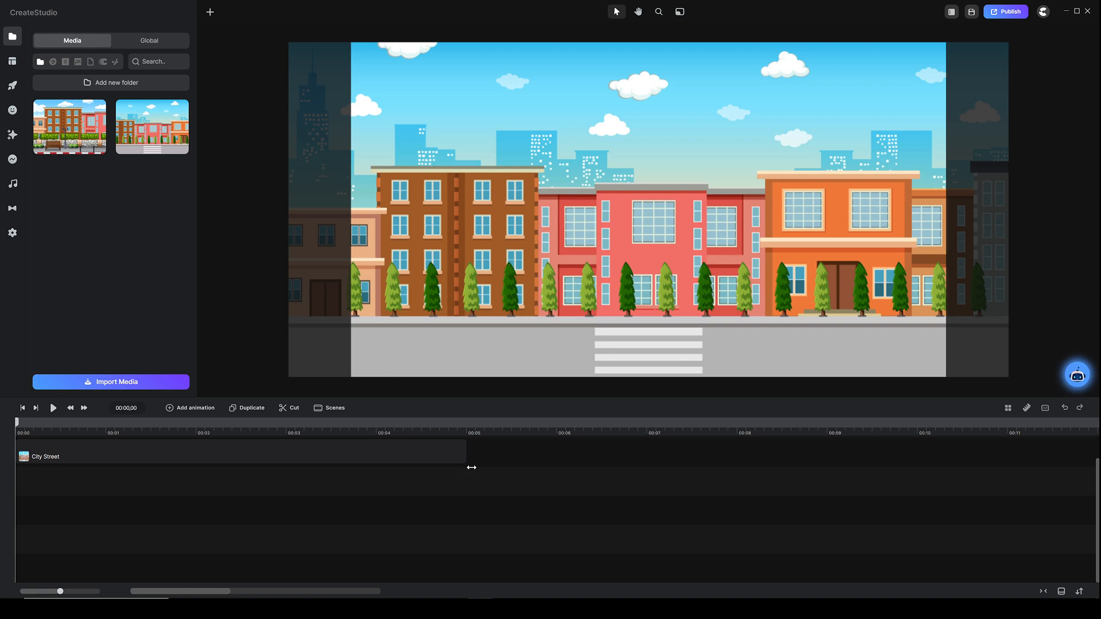
scroll(508, 477, up, 1)
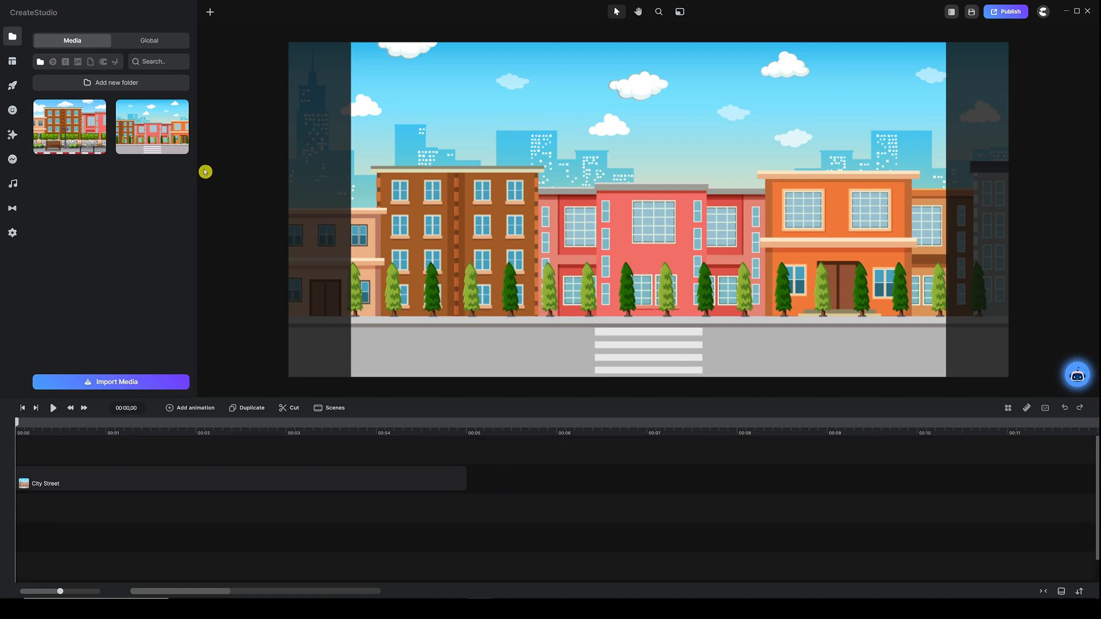
- Add the Classy Young Boy in jeans, shrink him to about tree height and place him on the sidewalk before the brown building
click(14, 86)
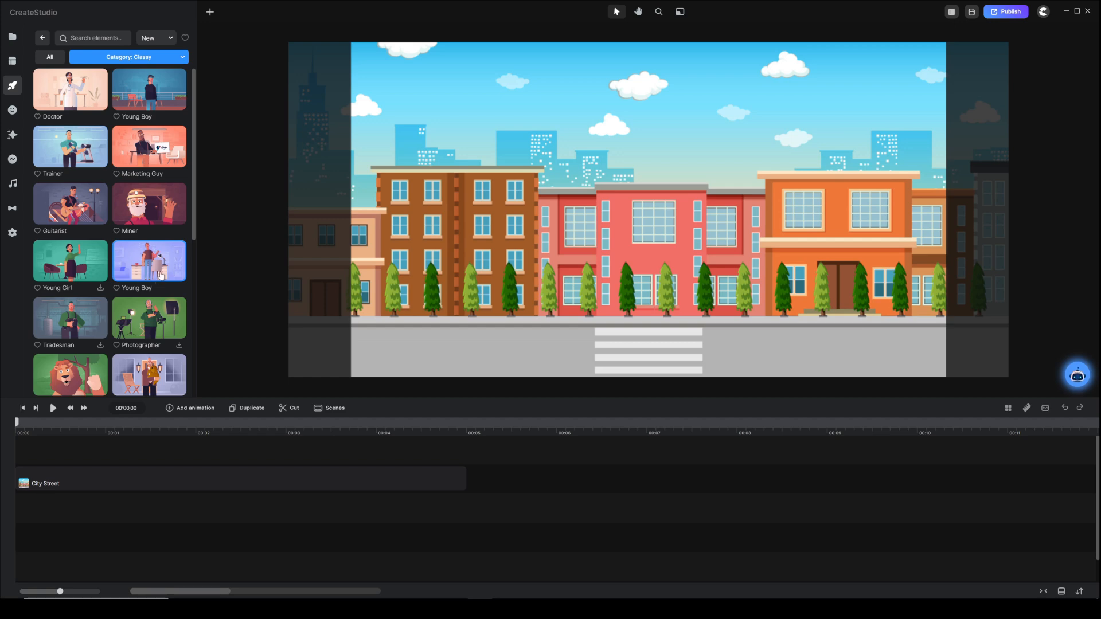
drag(151, 262, 456, 241)
drag(672, 211, 385, 322)
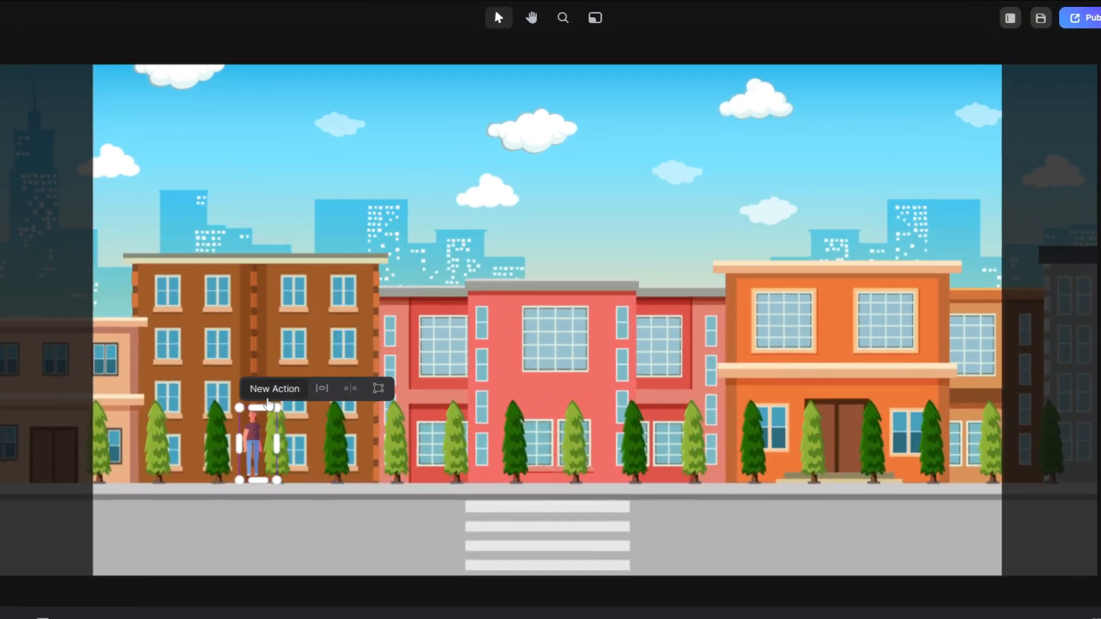
drag(268, 404, 271, 398)
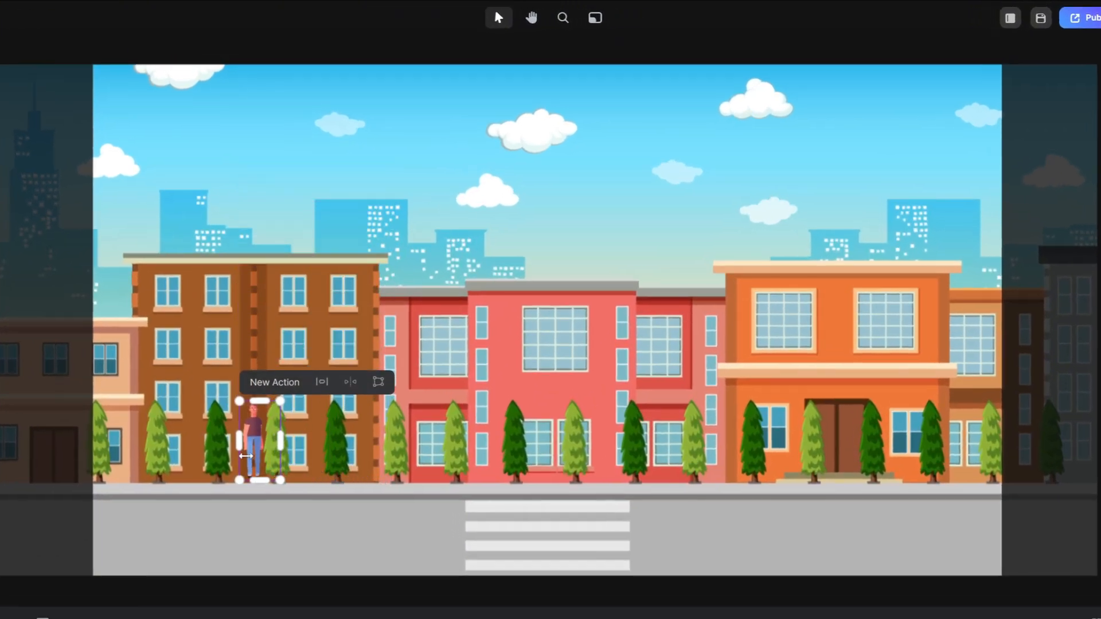
drag(253, 473, 217, 475)
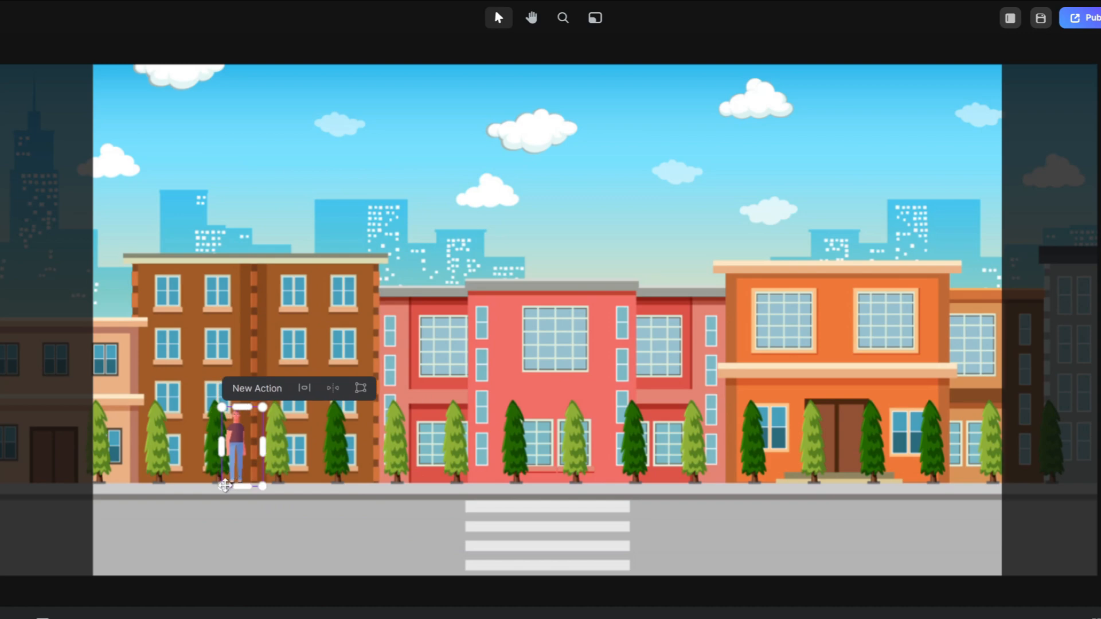
- Fine-tune the Young Boy's position and size so he stands on the sidewalk between two trees, slightly shorter than them
scroll(229, 476, up, 3)
drag(226, 476, 116, 460)
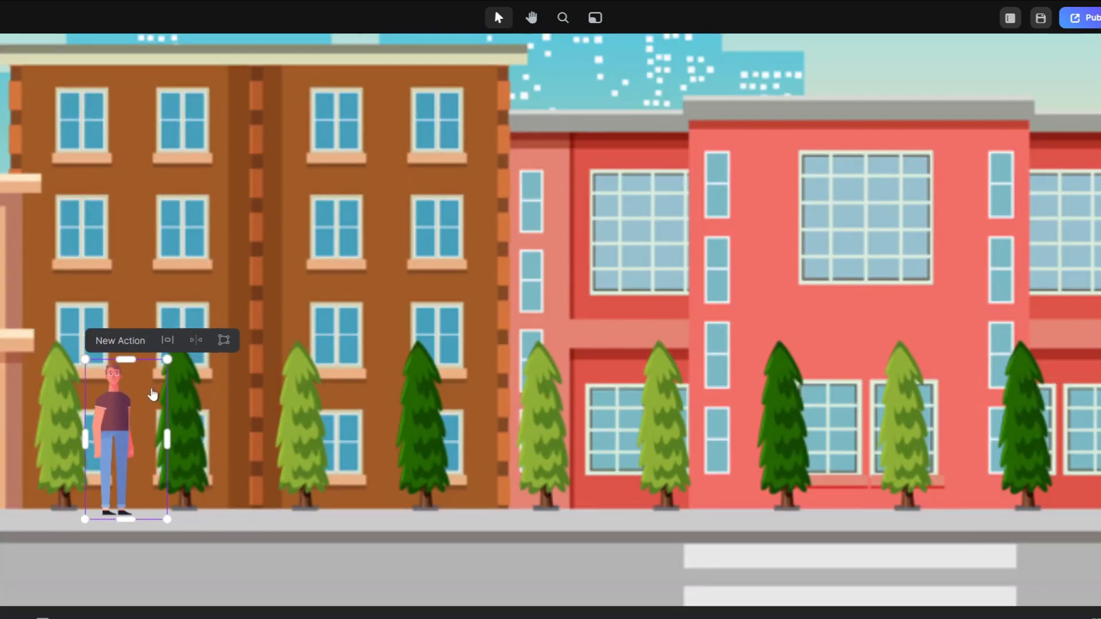
drag(166, 362, 169, 352)
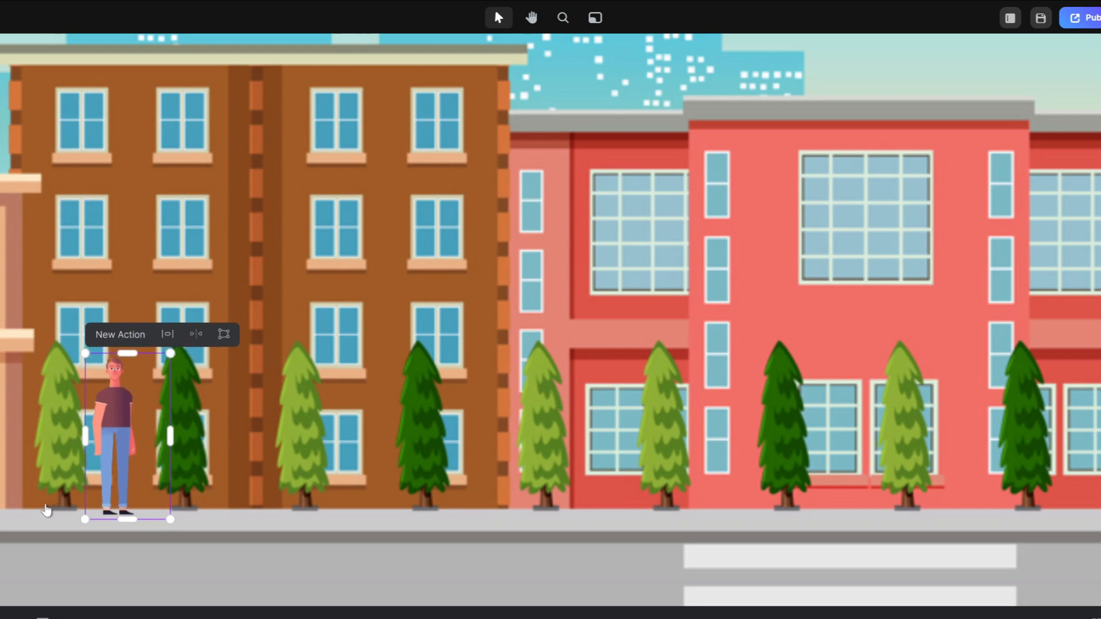
scroll(50, 493, up, 3)
scroll(239, 359, down, 3)
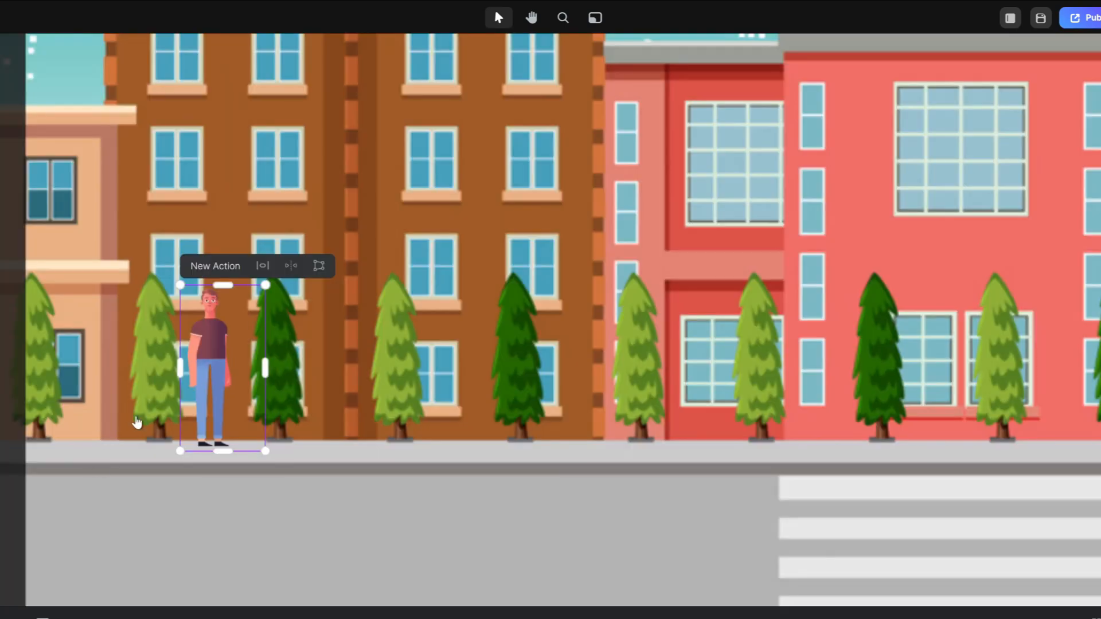
scroll(150, 401, up, 3)
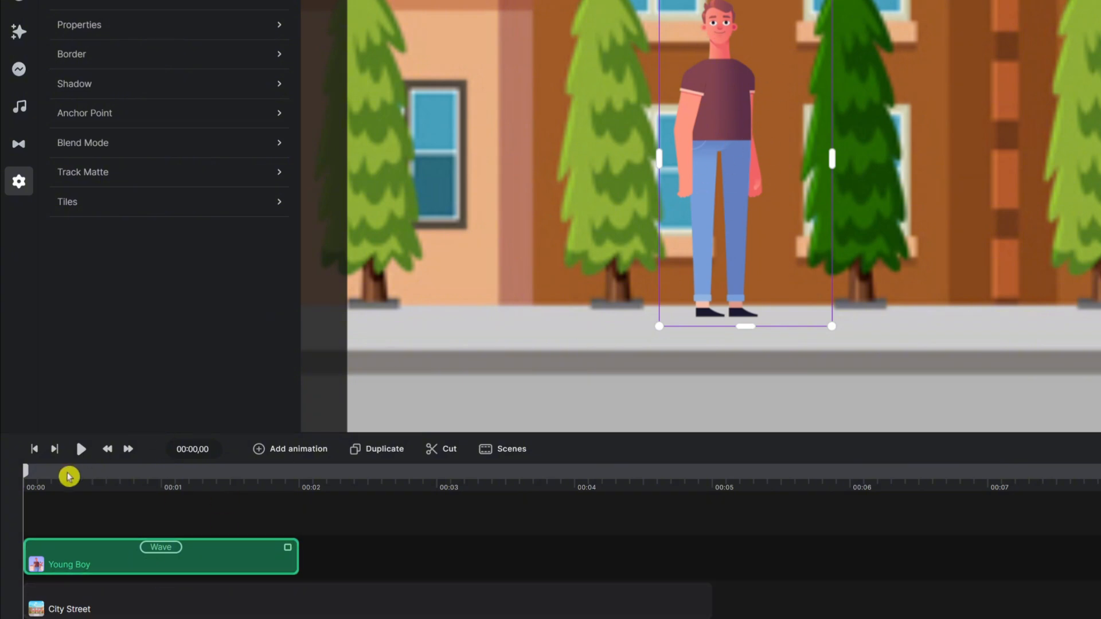
- Scrub through the Young Boy's default action, and change it to Walking
drag(26, 477, 298, 480)
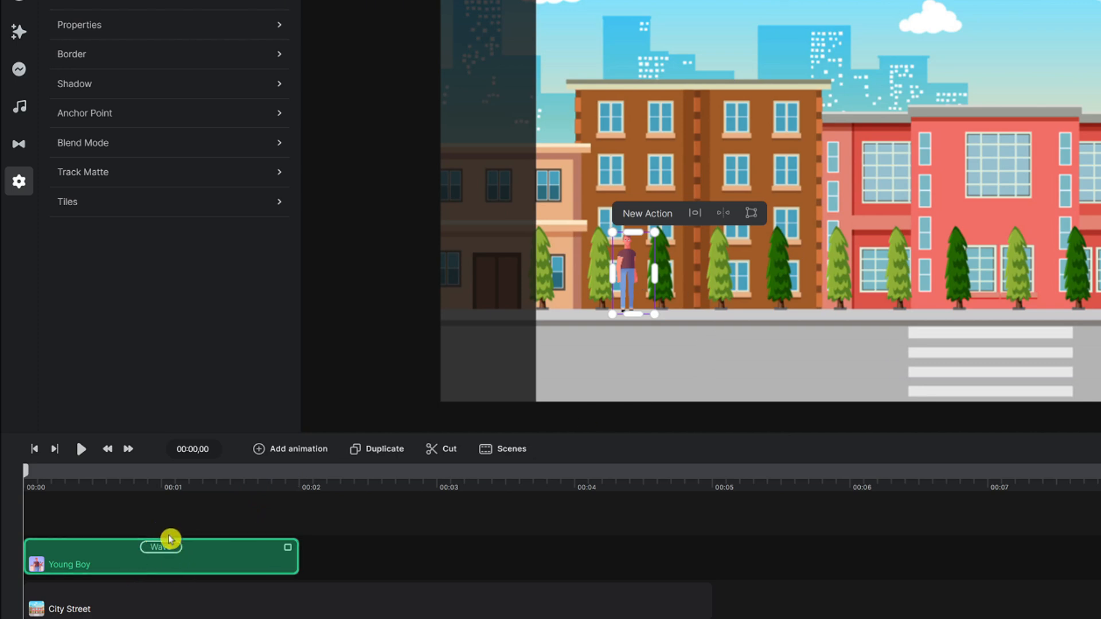
click(163, 549)
scroll(343, 218, down, 3)
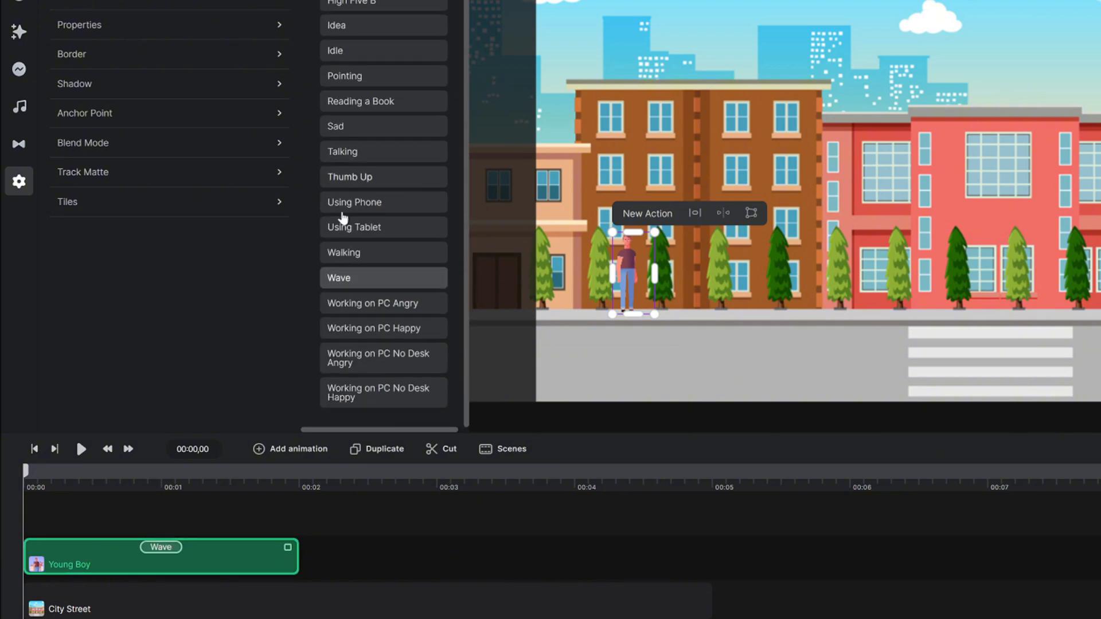
click(348, 253)
click(318, 518)
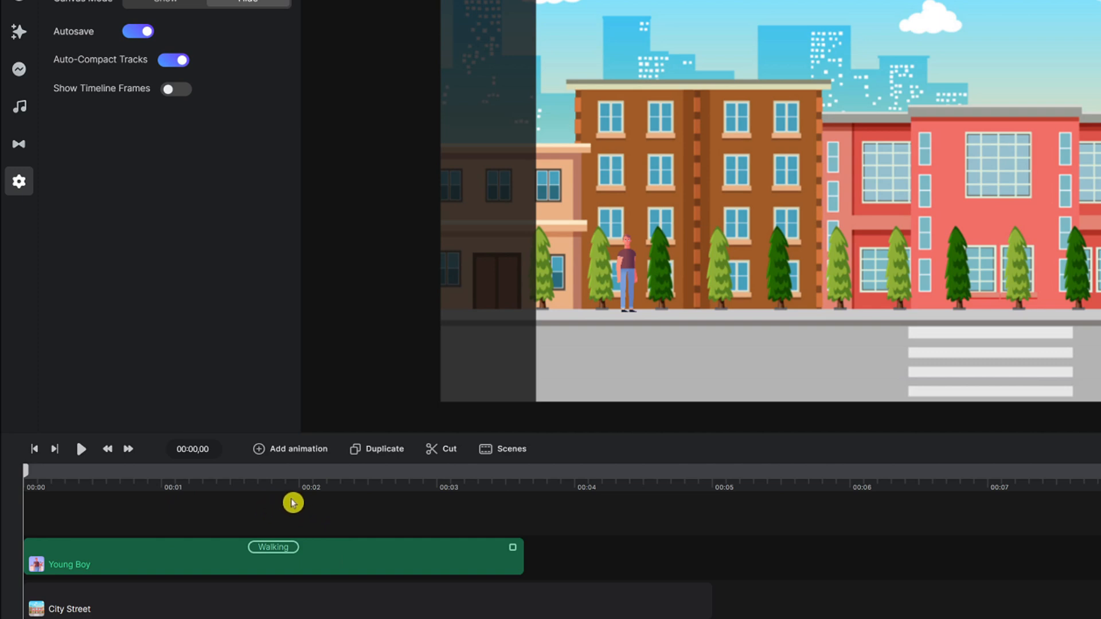
- Disable the starting and ending animations of the Young Boy's Walking action
click(269, 548)
click(269, 550)
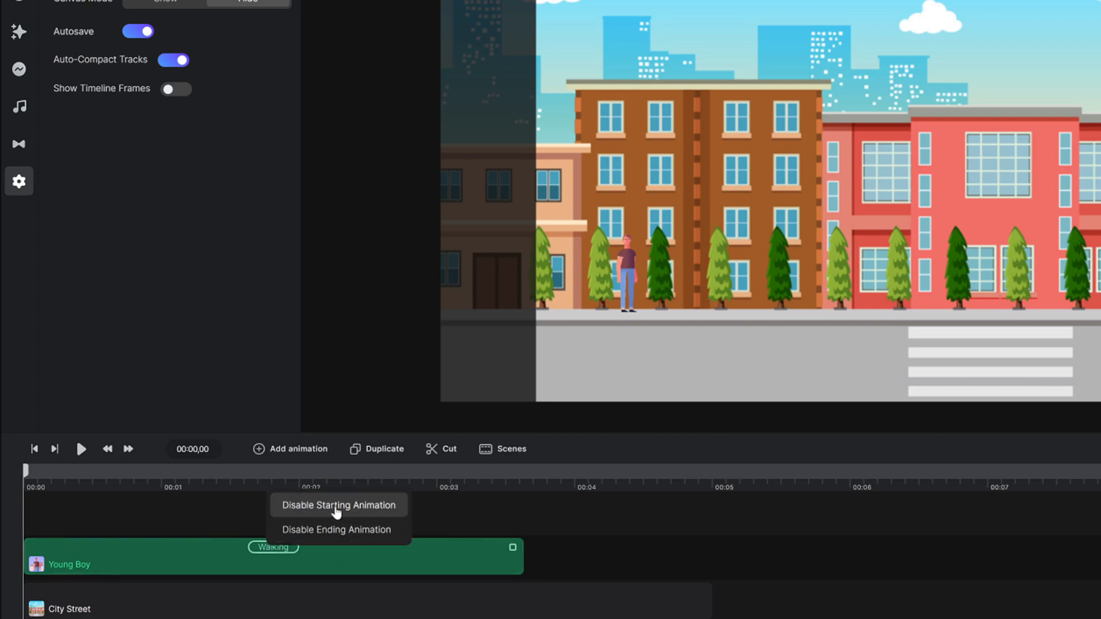
click(334, 510)
click(264, 548)
click(278, 525)
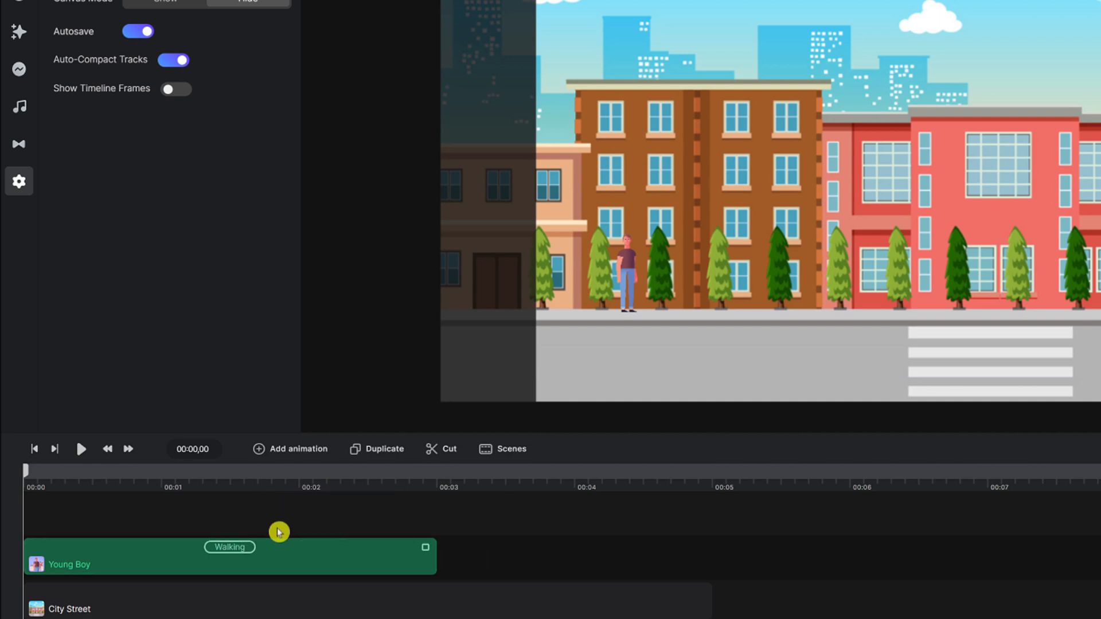
- Extend the Young Boy's Walking clip to 5 seconds to match the City Street clip's end
click(422, 560)
drag(424, 546, 701, 529)
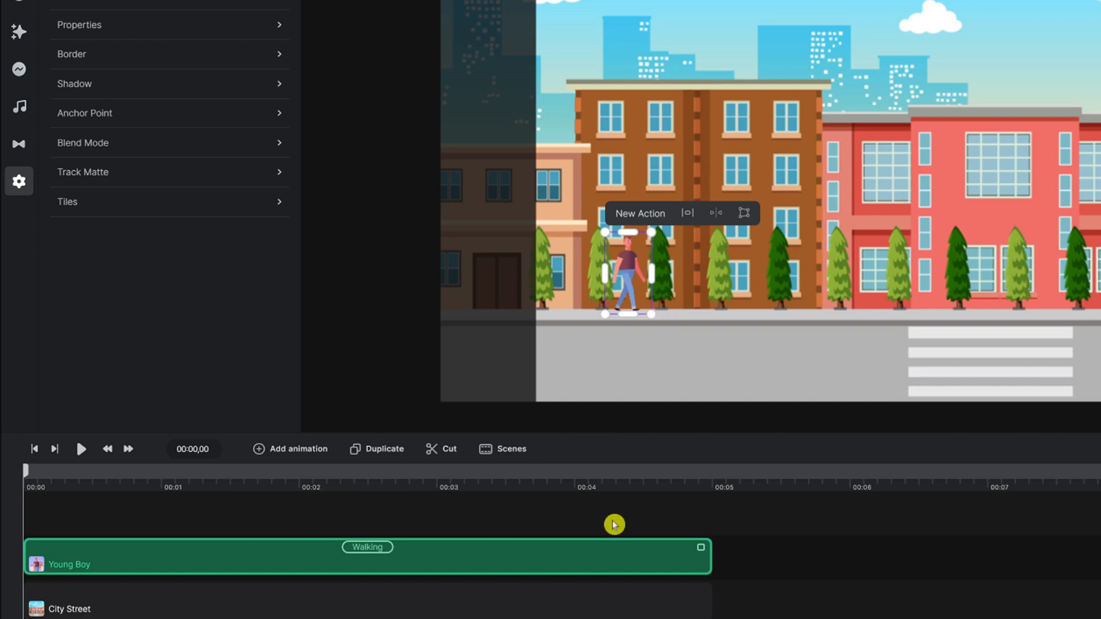
click(696, 522)
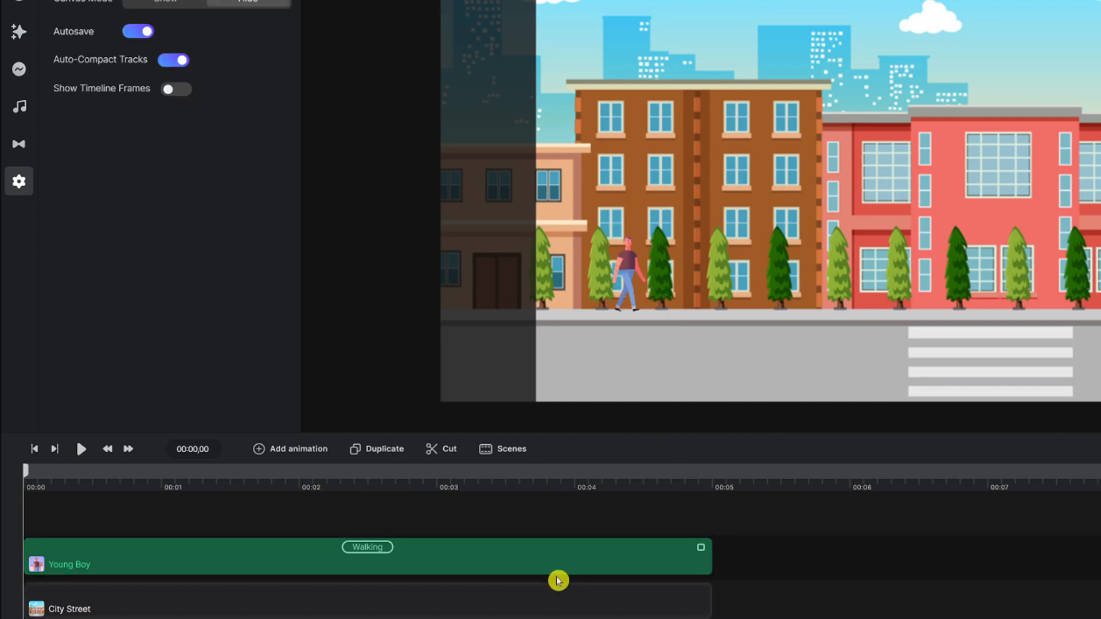
- Extend the City Street clip to about 15 seconds and lengthen the Young Boy's Walking action to the same end
drag(572, 486, 507, 489)
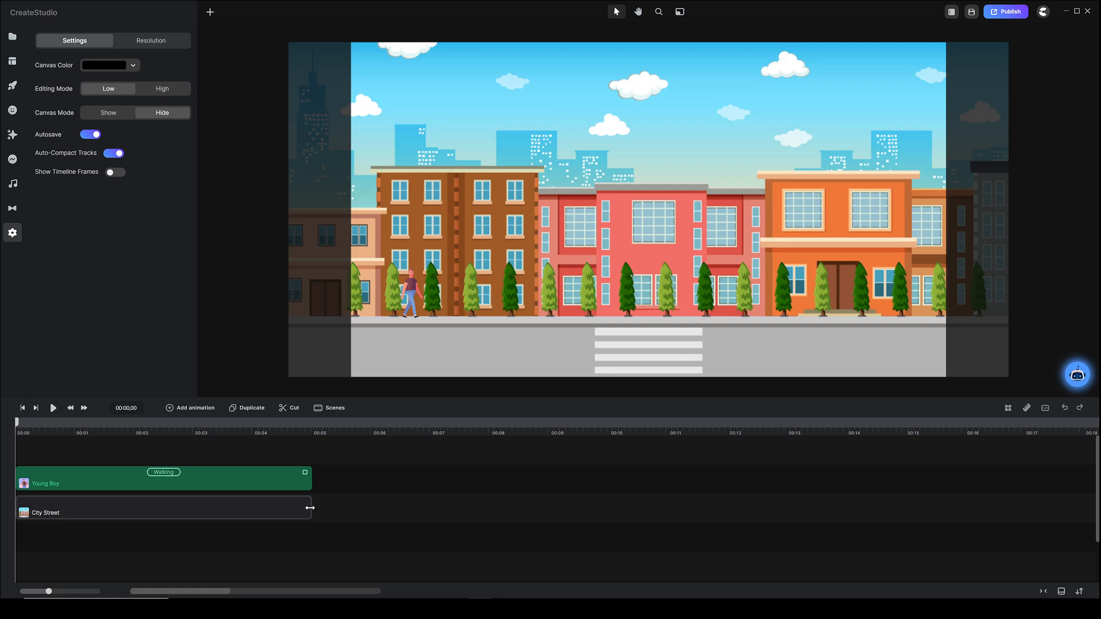
drag(476, 601, 744, 591)
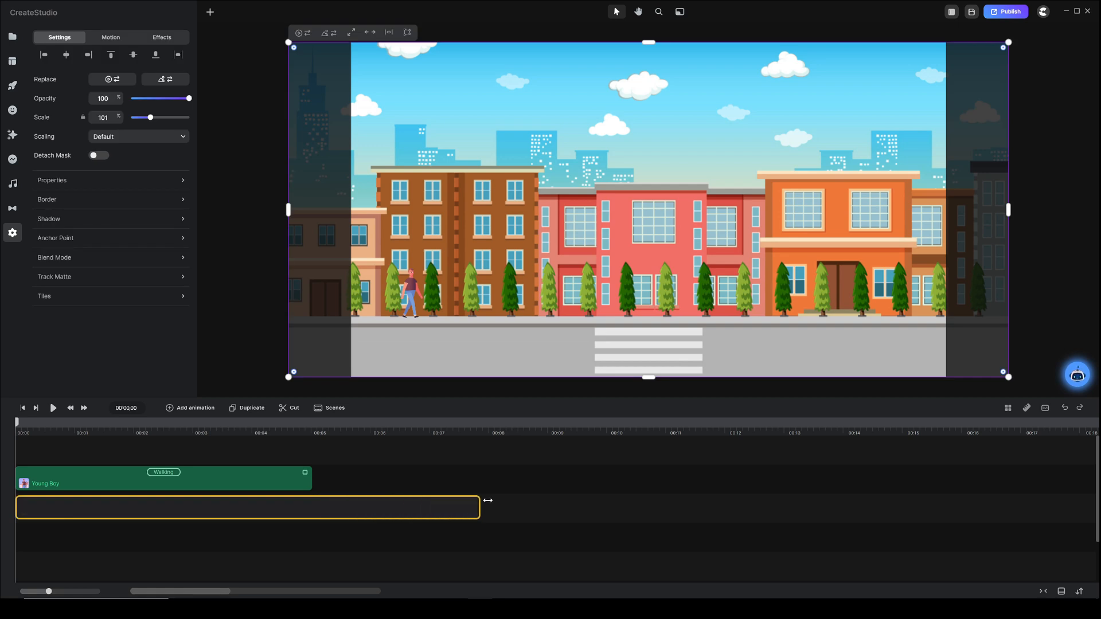
drag(488, 501, 929, 489)
click(713, 481)
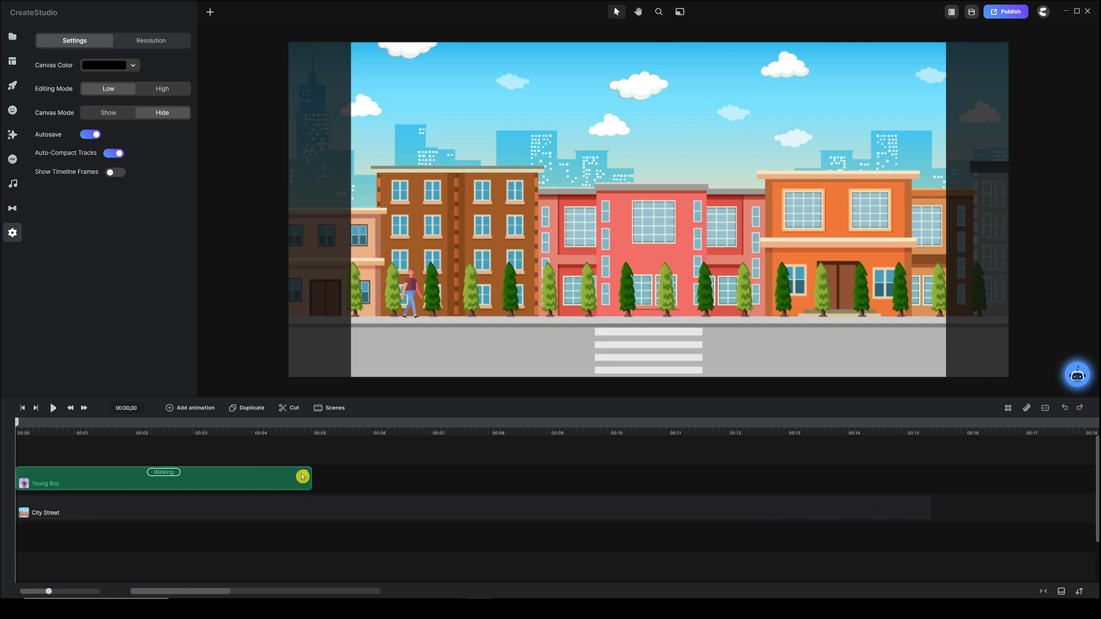
drag(304, 473, 917, 474)
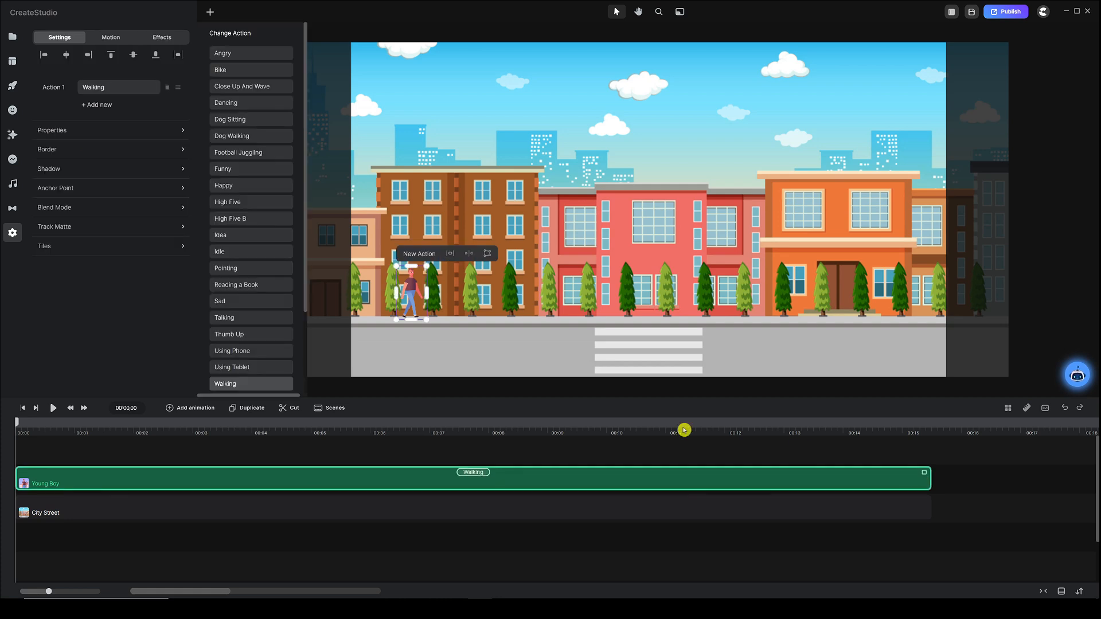
click(317, 459)
- Add a Position animation with Linear easing to the Young Boy's clip
click(133, 472)
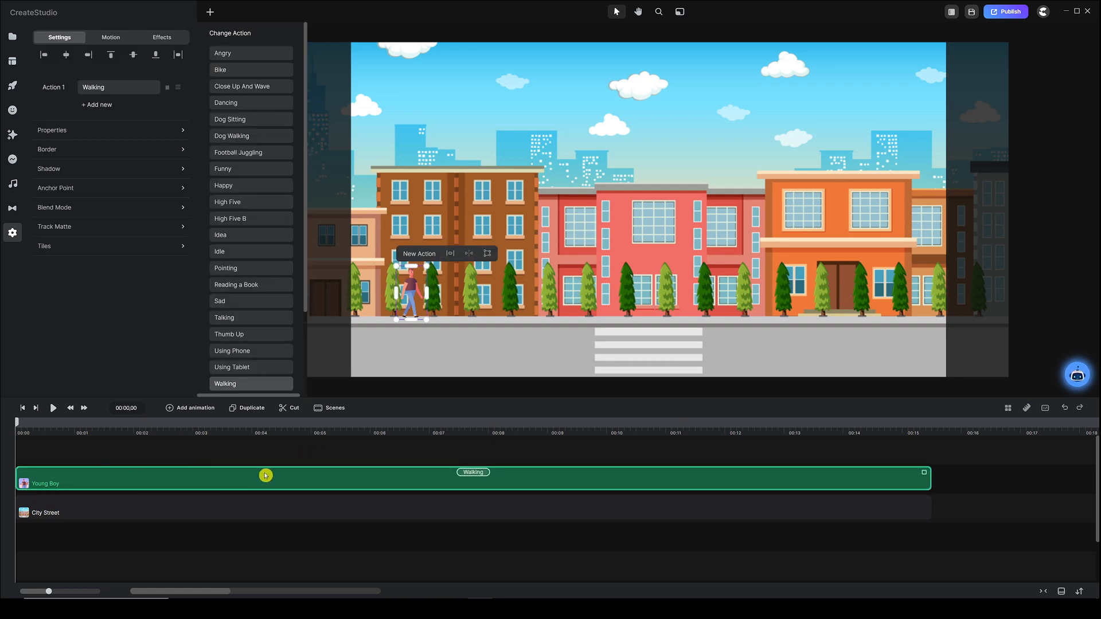
click(209, 409)
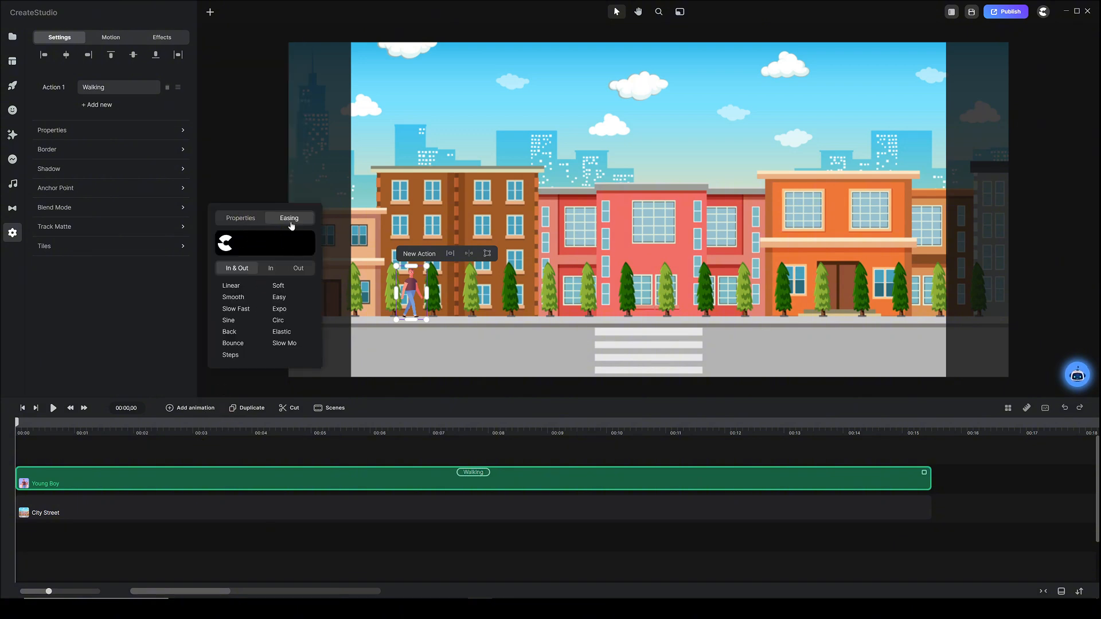
click(232, 286)
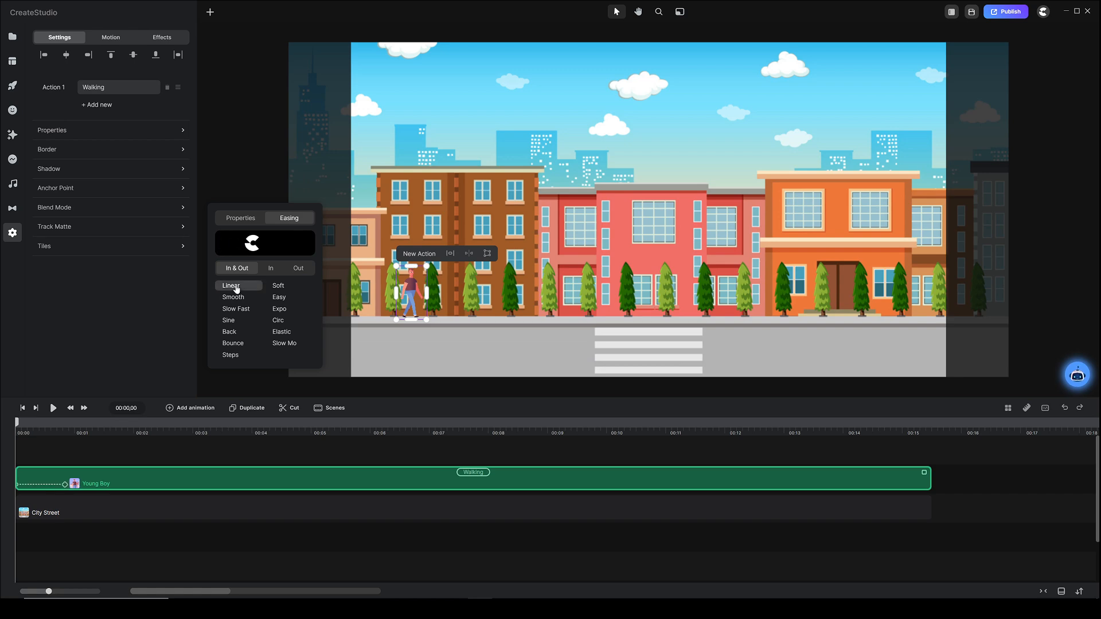
click(244, 220)
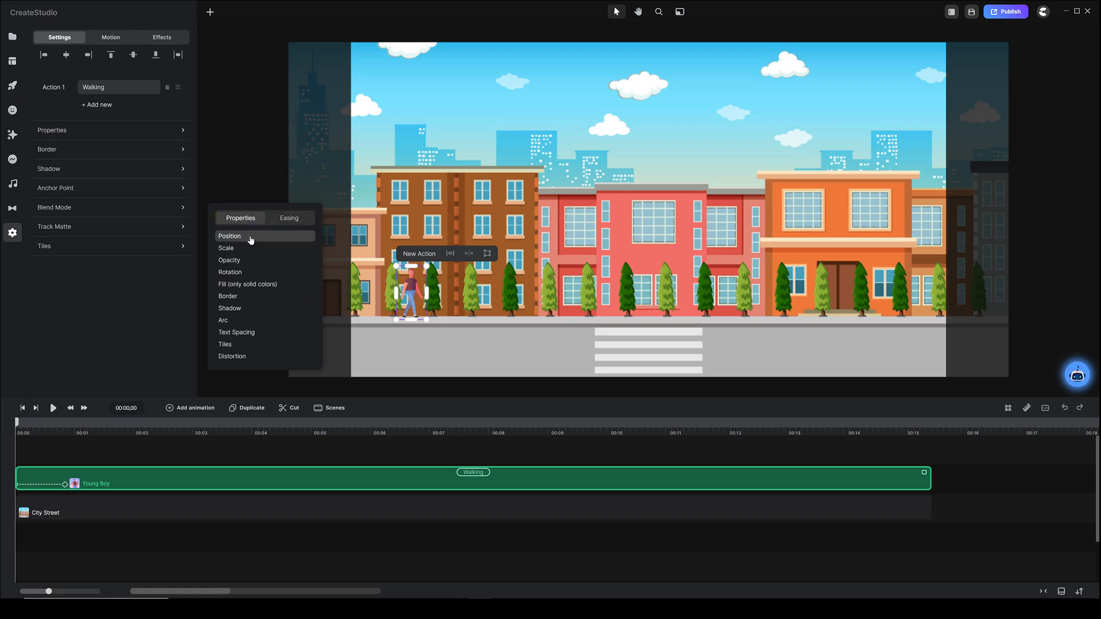
click(115, 459)
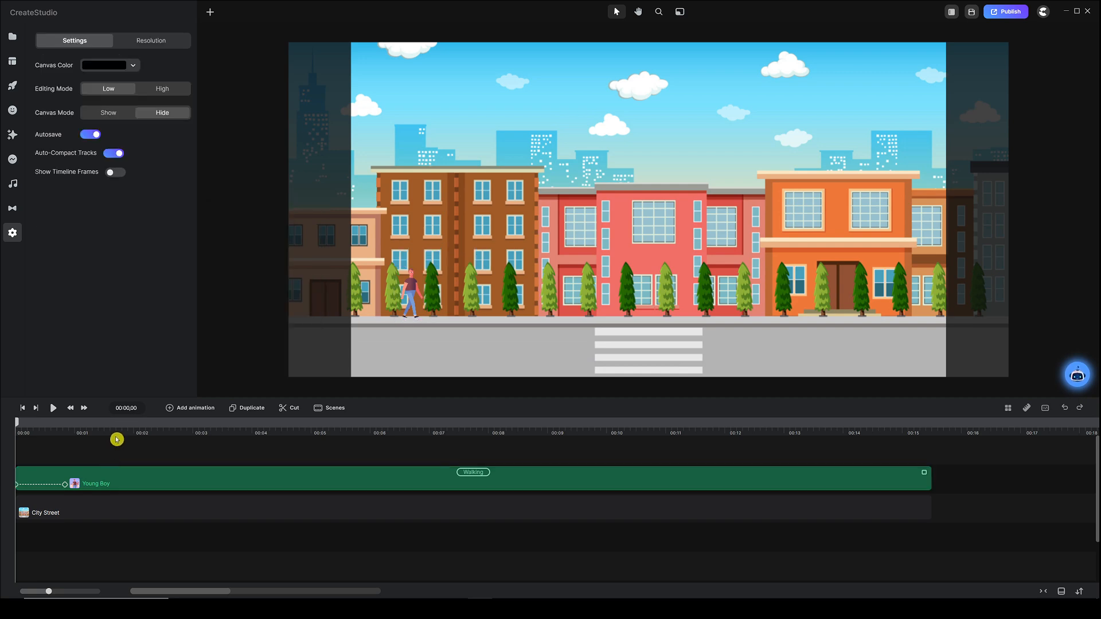
- Stretch the Young Boy's Position animation to about 15 seconds and place him beyond the canvas's right edge at its end keyframe
click(62, 488)
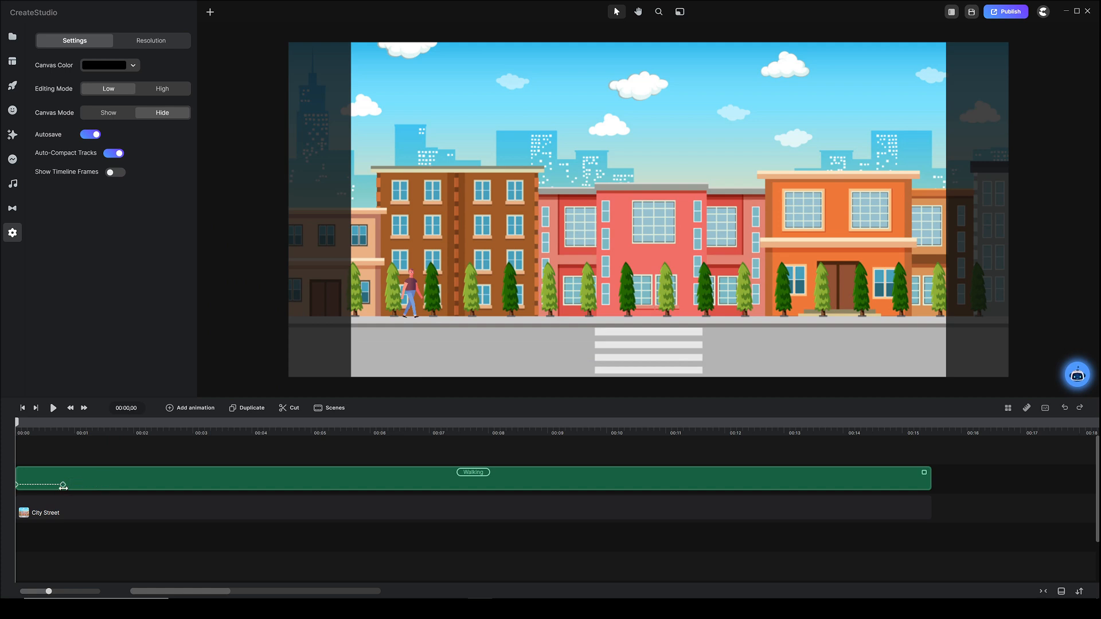
drag(217, 478, 920, 484)
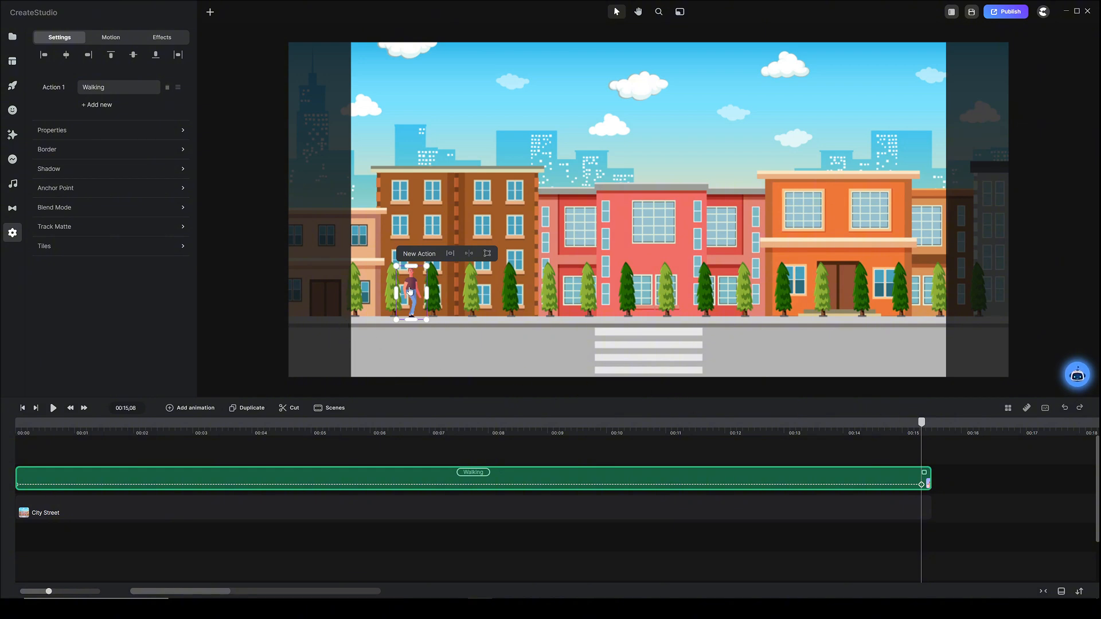
drag(410, 291, 435, 289)
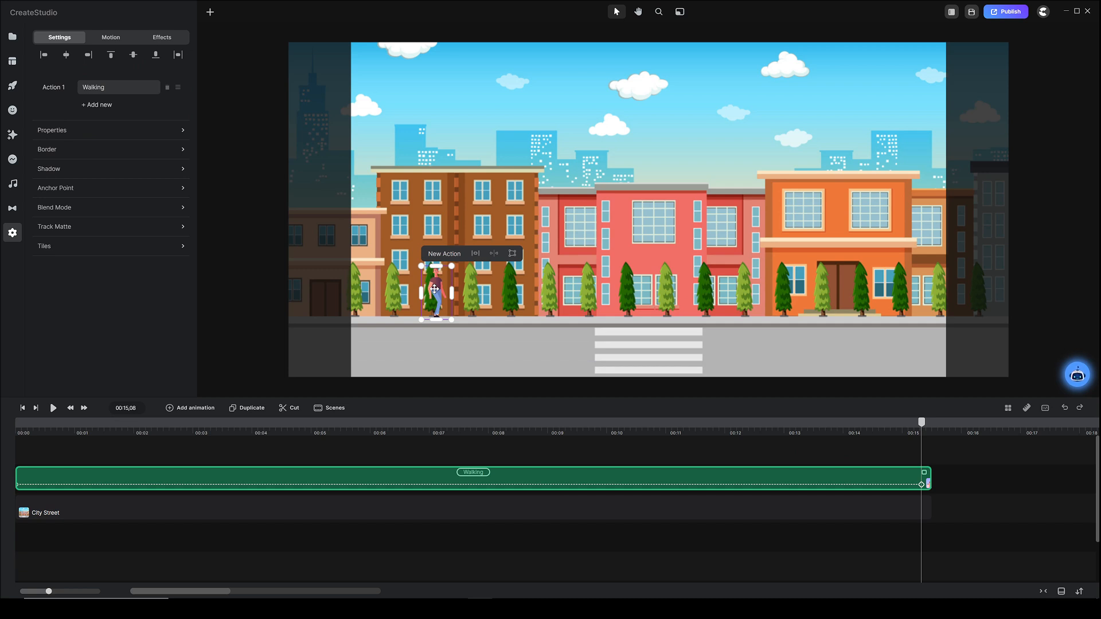
drag(435, 289, 976, 302)
click(609, 452)
- Play the walk across the street from the beginning, and return the playhead to the start
key(Home)
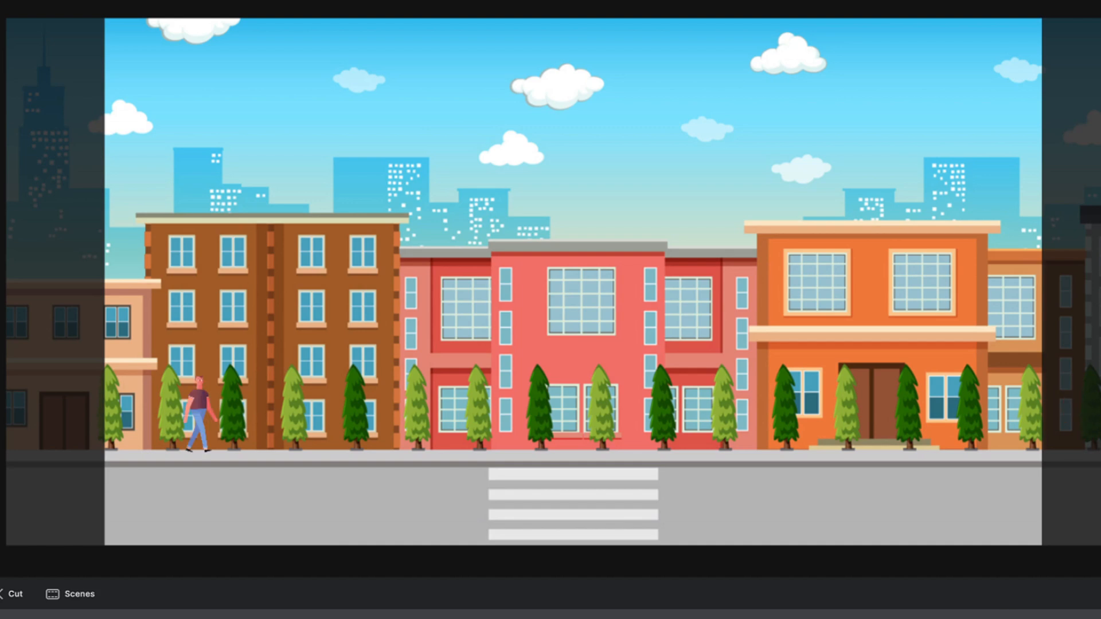
key(space)
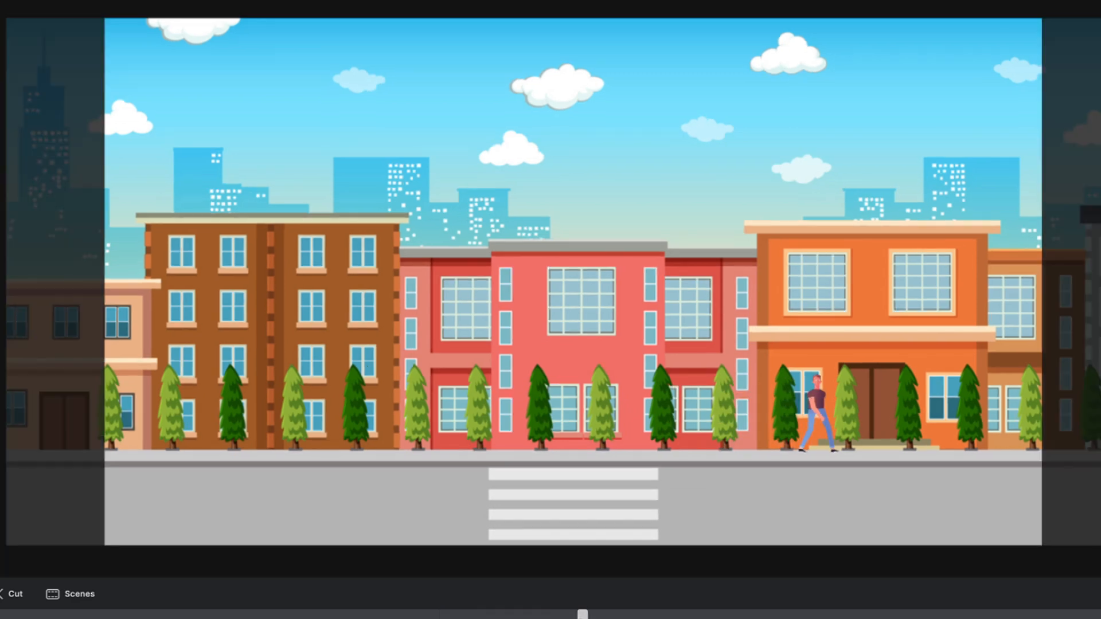
drag(582, 615, 0, 594)
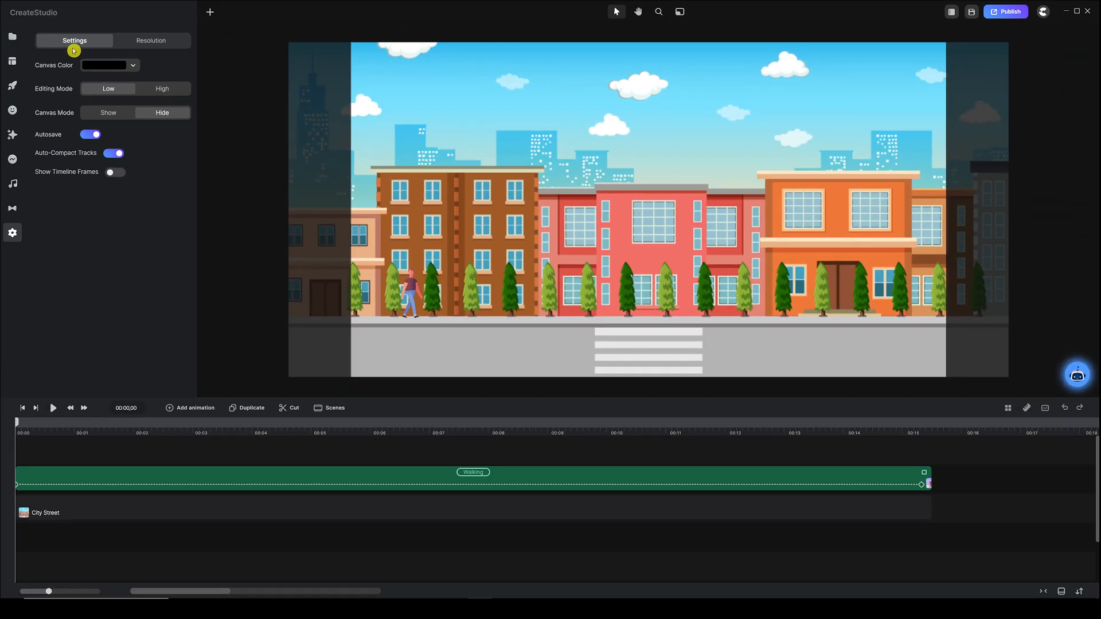
- Add the capped Young Boy from the Classy category to the scene and set his action to Walking
click(12, 86)
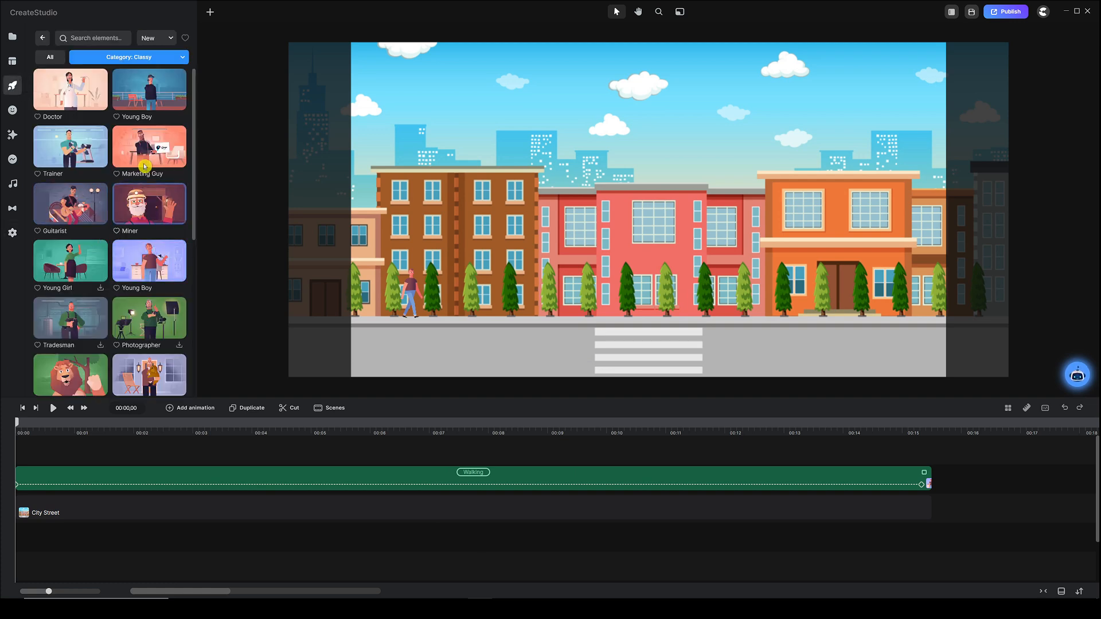
drag(174, 109, 463, 257)
drag(662, 188, 579, 191)
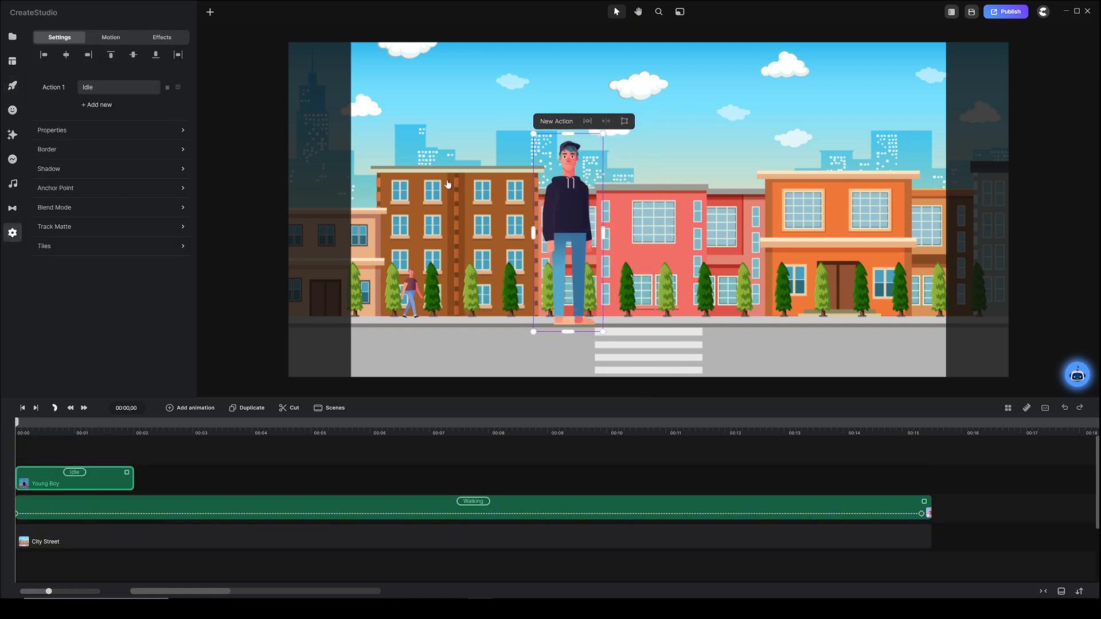
click(98, 90)
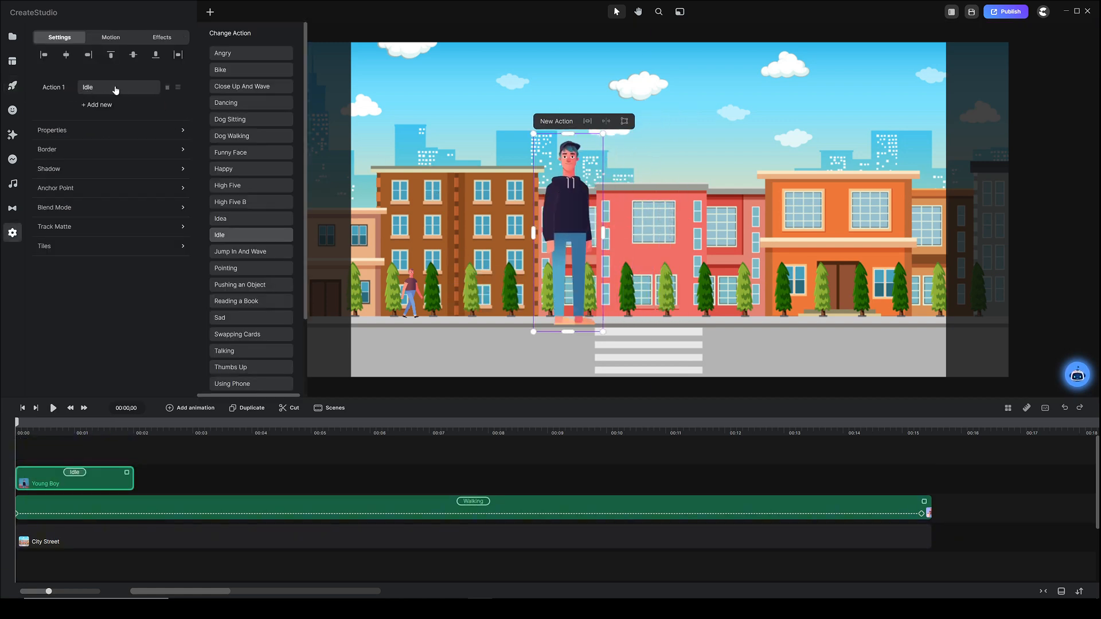
scroll(263, 174, down, 5)
click(227, 309)
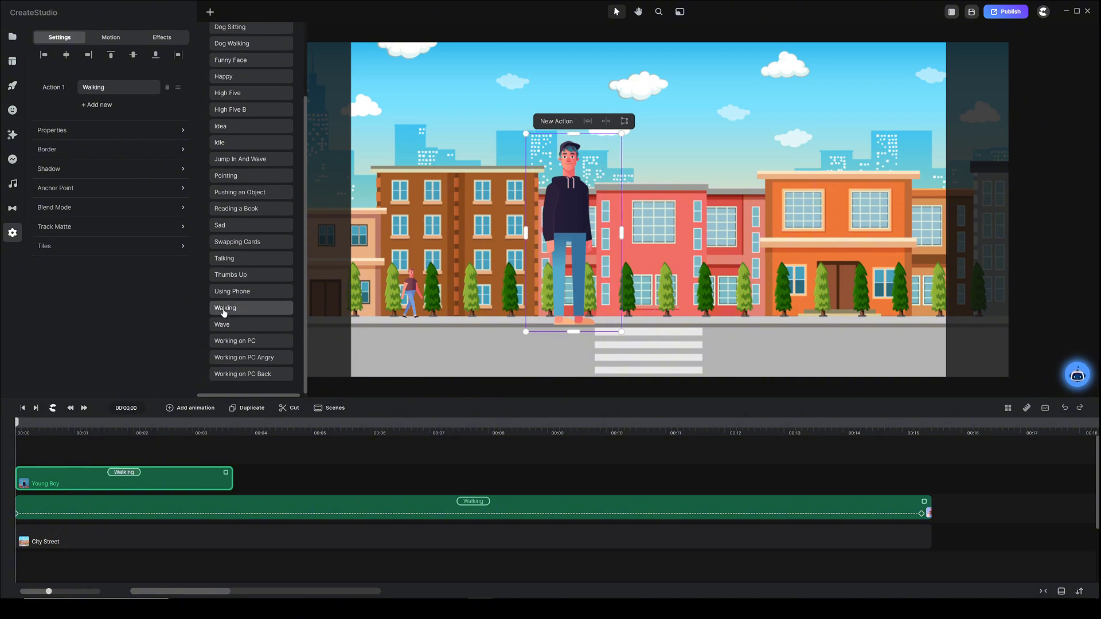
- Disable the starting and ending animations of the capped Young Boy's Walking action
right_click(126, 470)
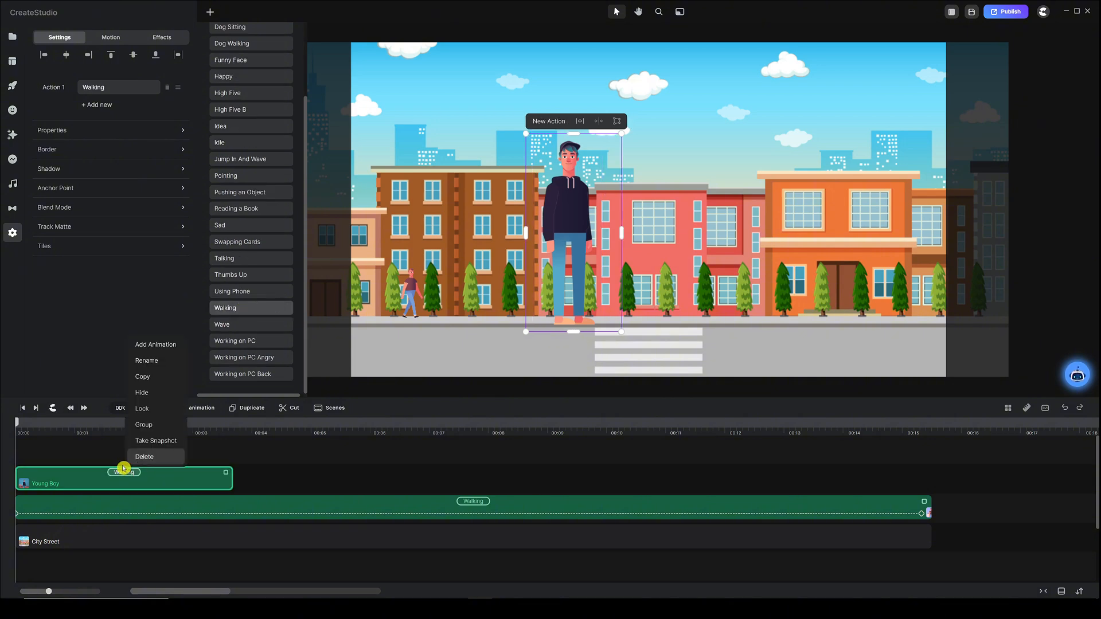
click(101, 460)
right_click(118, 473)
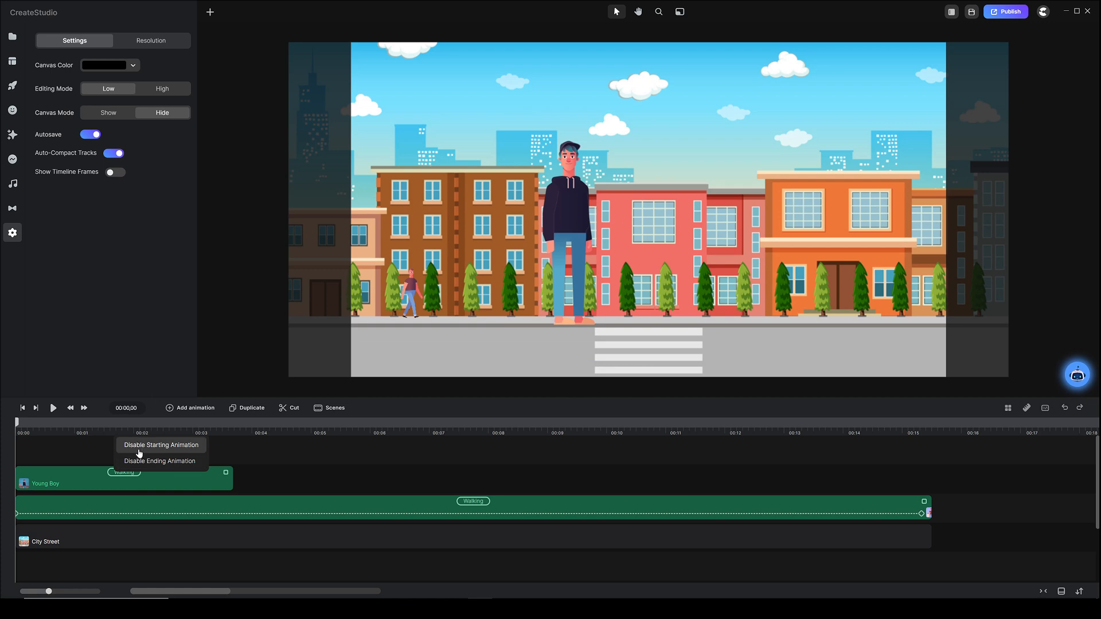
click(141, 447)
right_click(120, 475)
click(148, 458)
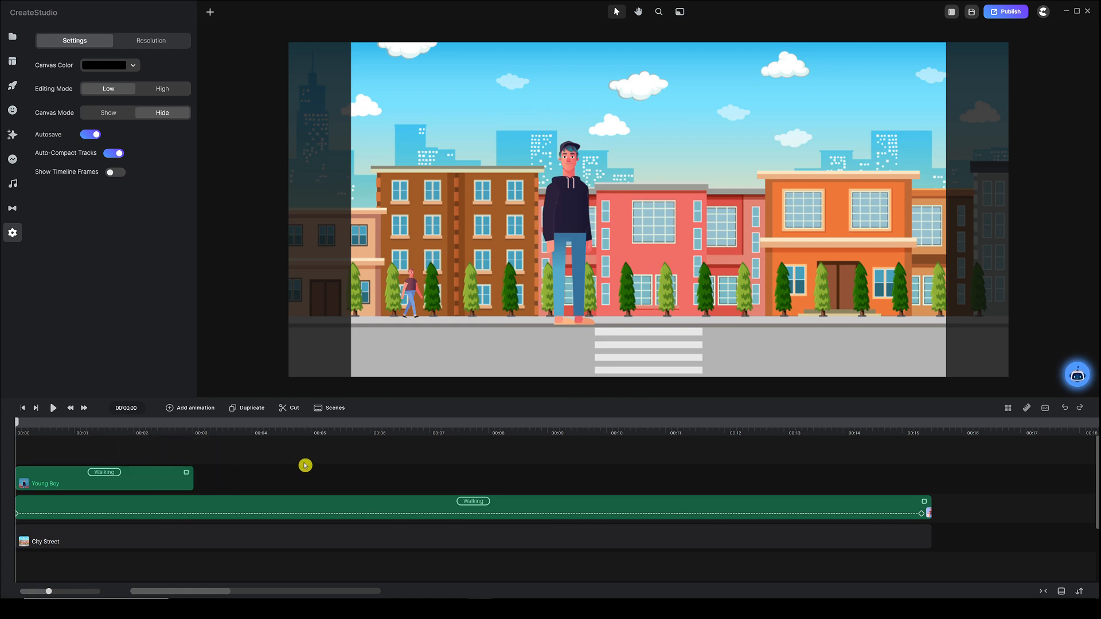
- Scale the capped Young Boy down to about the other boy's height and place him ahead of him on the sidewalk
click(587, 211)
drag(612, 136, 492, 288)
scroll(489, 308, up, 5)
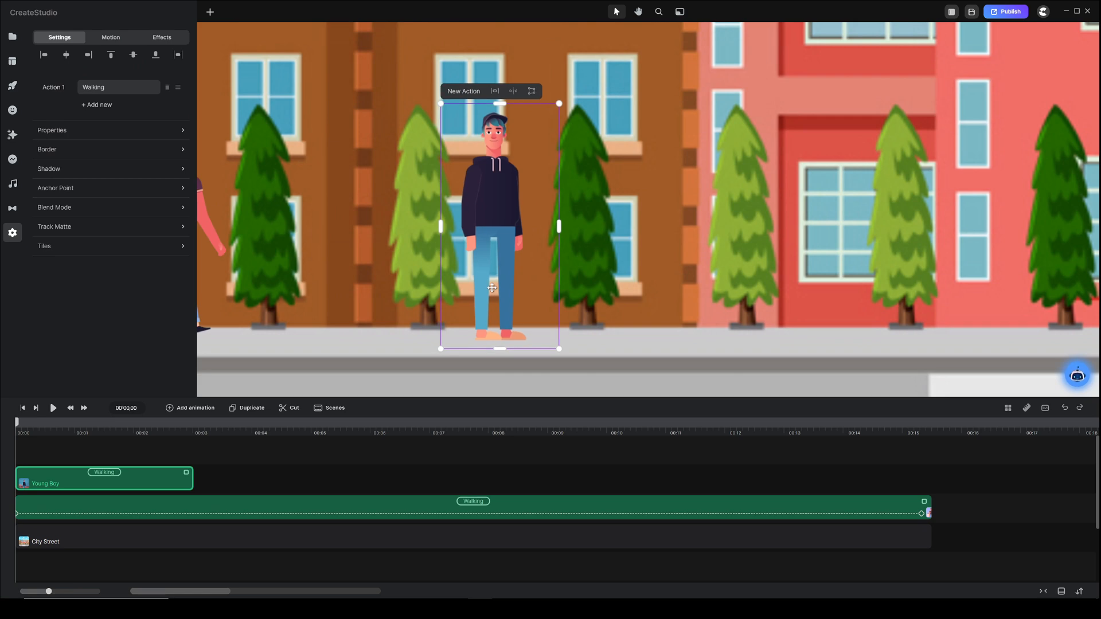
scroll(559, 284, down, 5)
scroll(629, 162, up, 5)
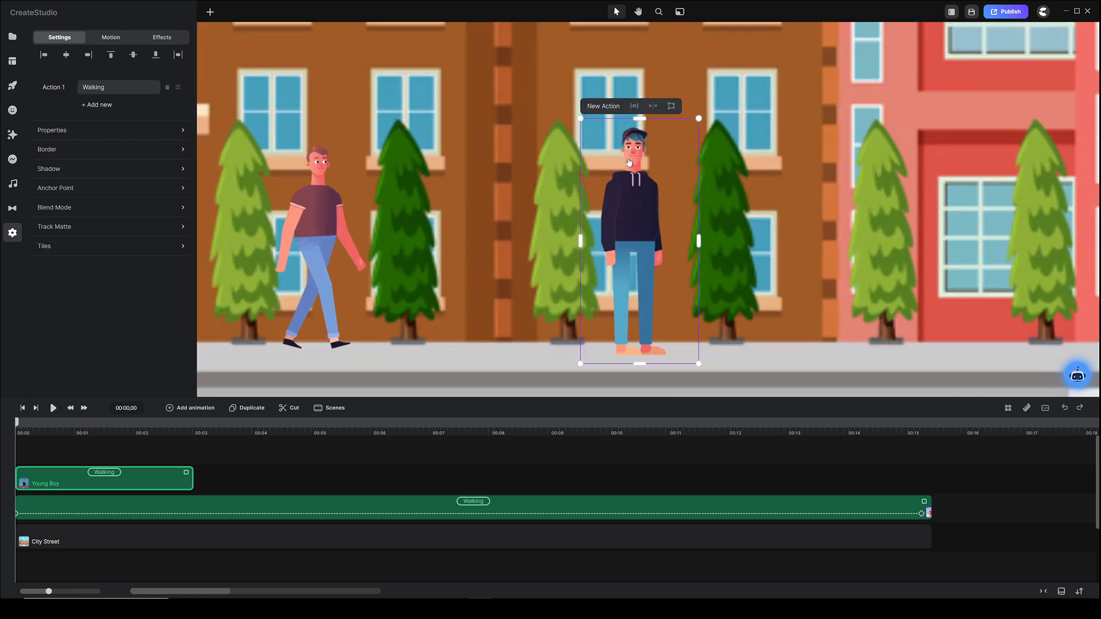
drag(698, 118, 697, 126)
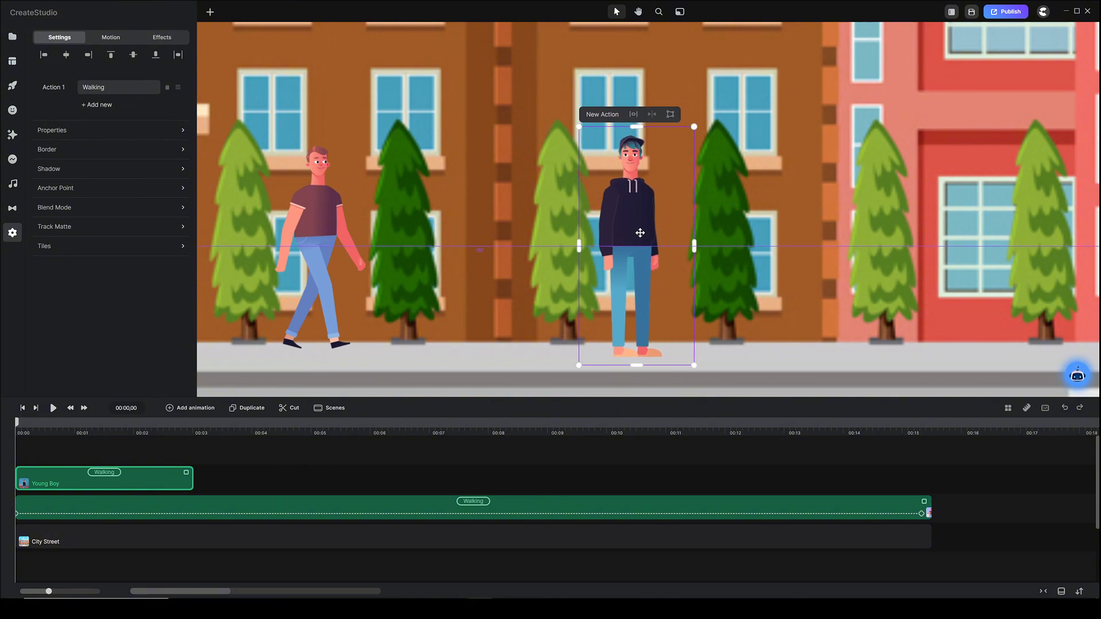
scroll(224, 388, down, 5)
- Extend the capped Young Boy's Walking clip to match the end of the City Street clip
click(176, 491)
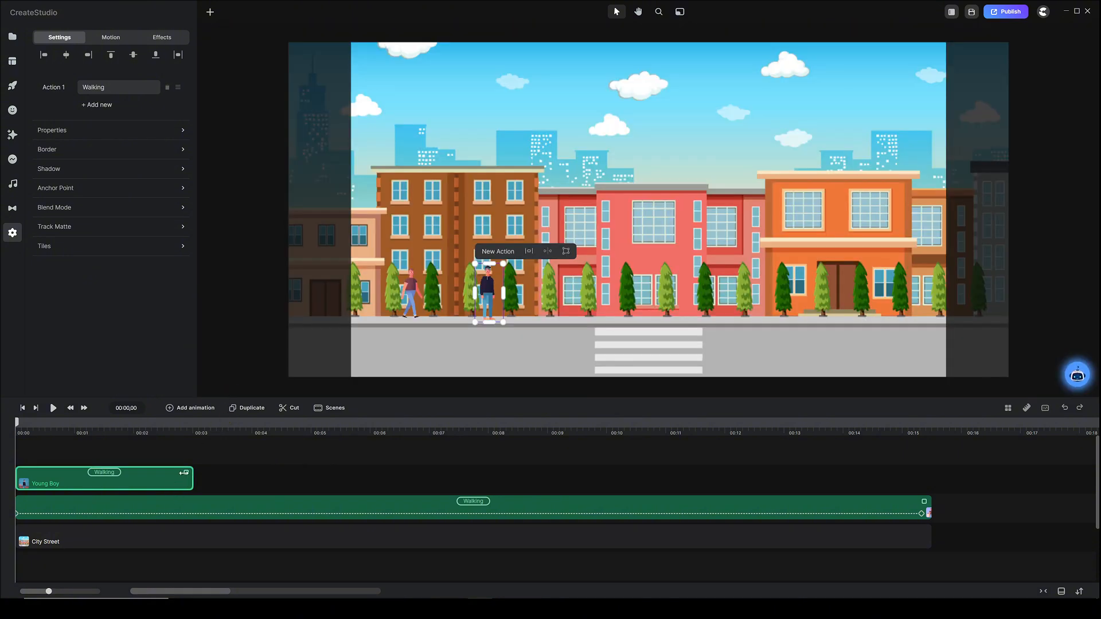
drag(192, 476, 919, 473)
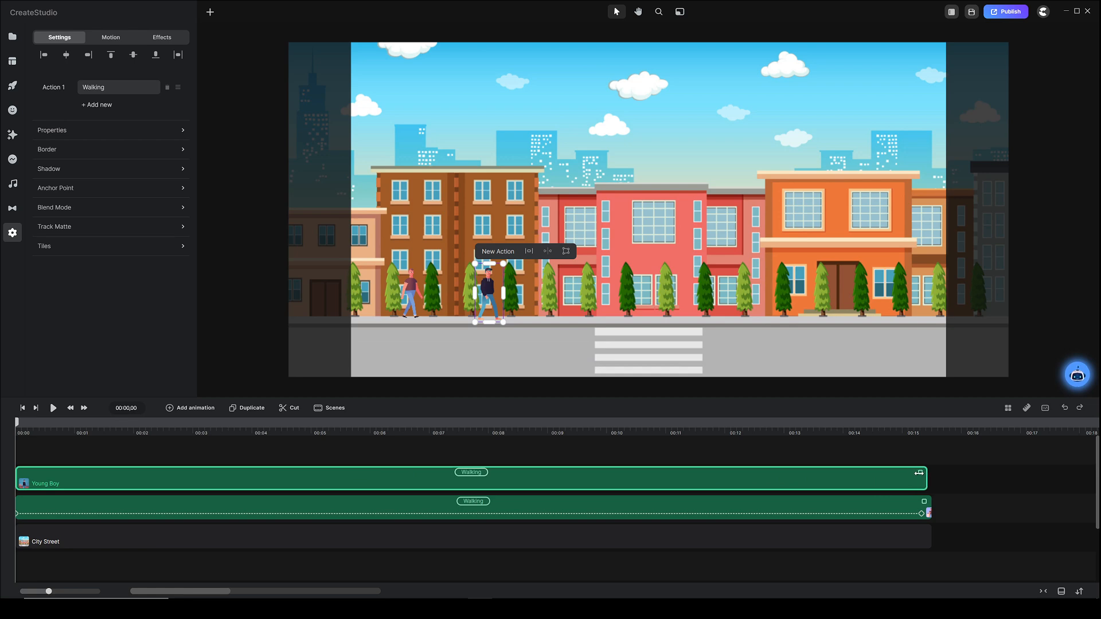
click(920, 475)
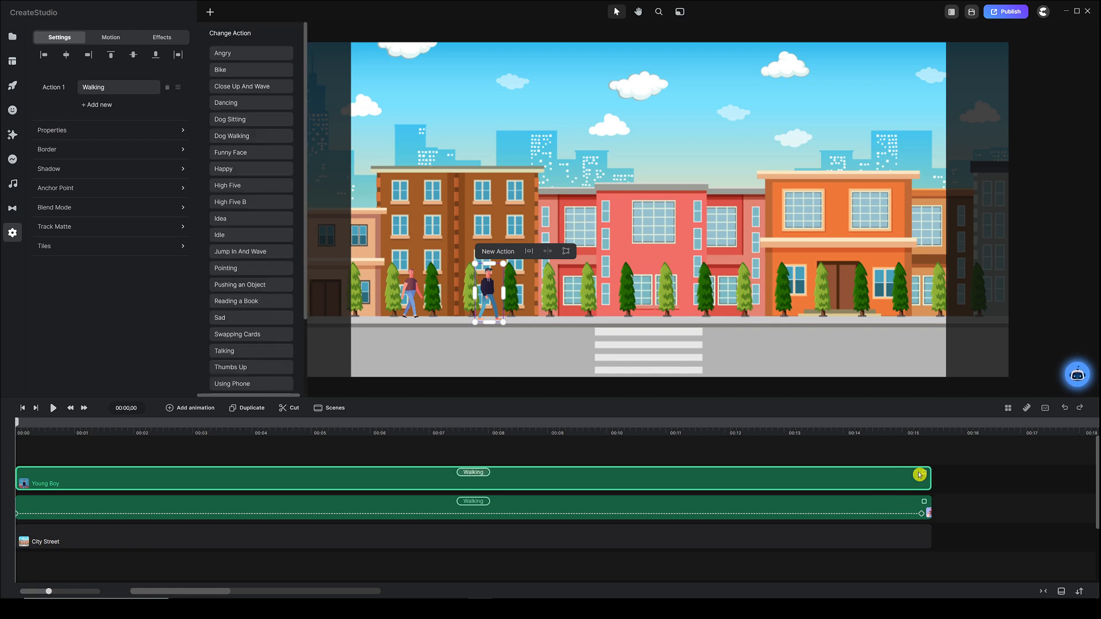
click(414, 459)
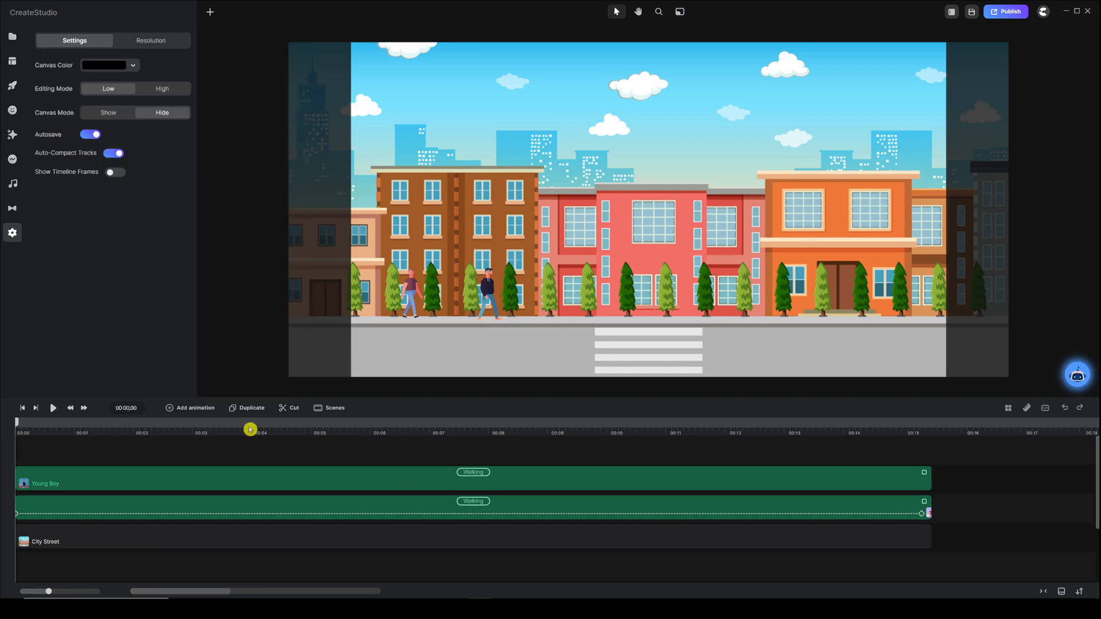
- Add a Position animation with Linear easing to the capped Young Boy's clip
click(58, 478)
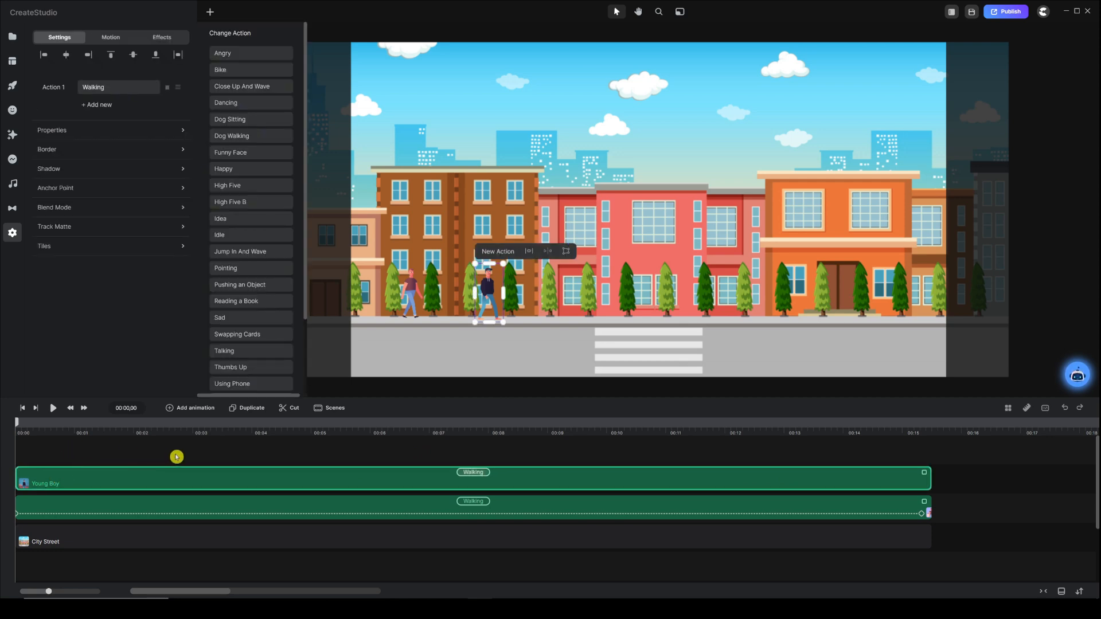
click(193, 409)
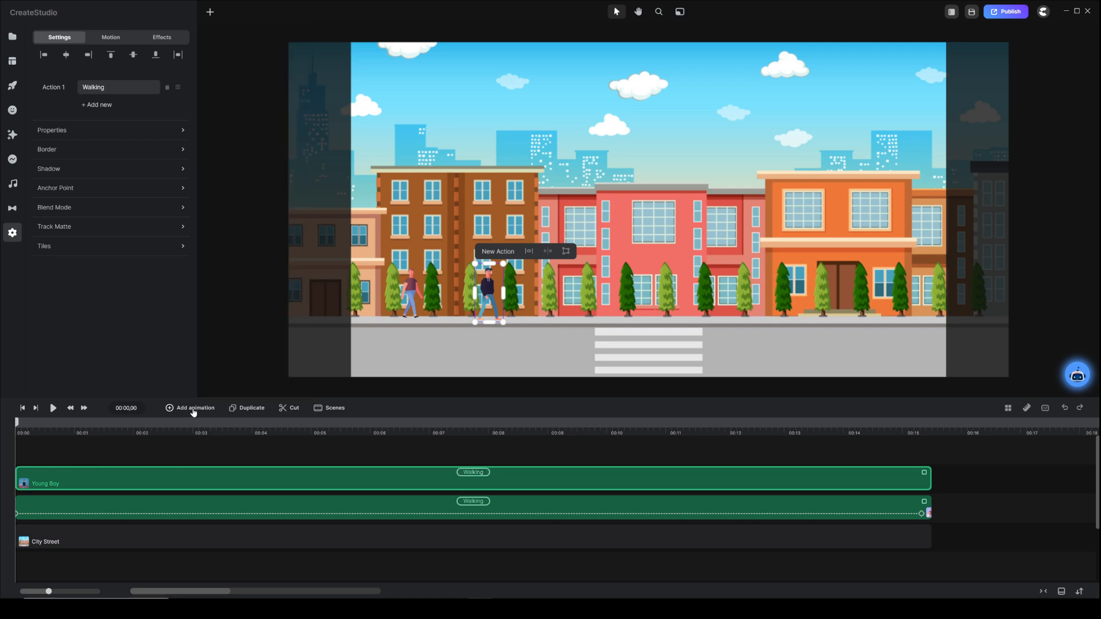
click(223, 234)
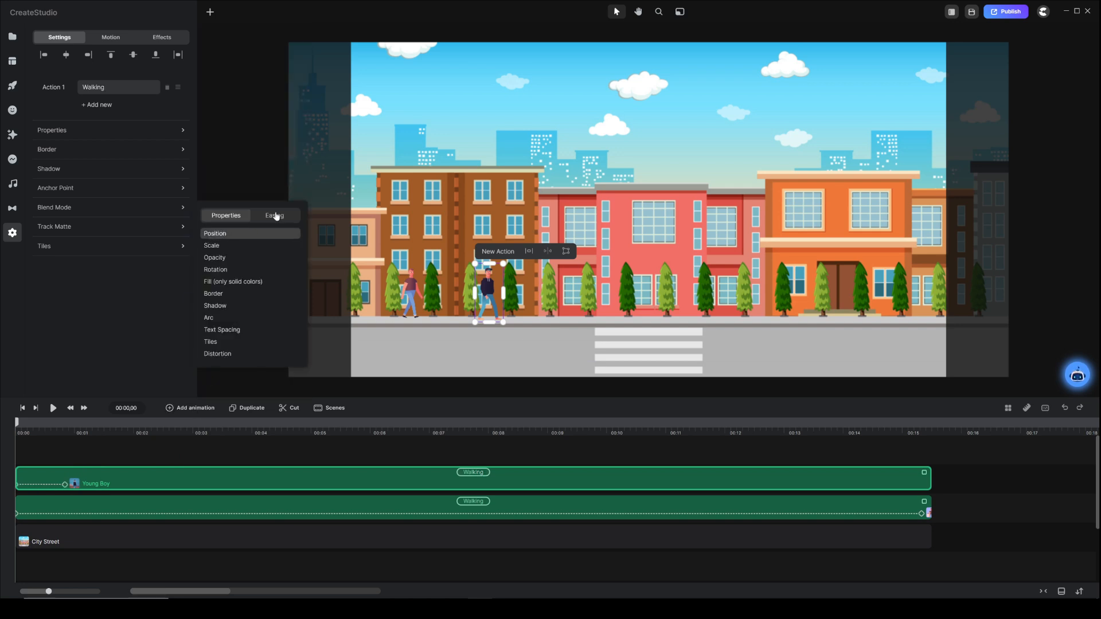
click(275, 215)
click(217, 284)
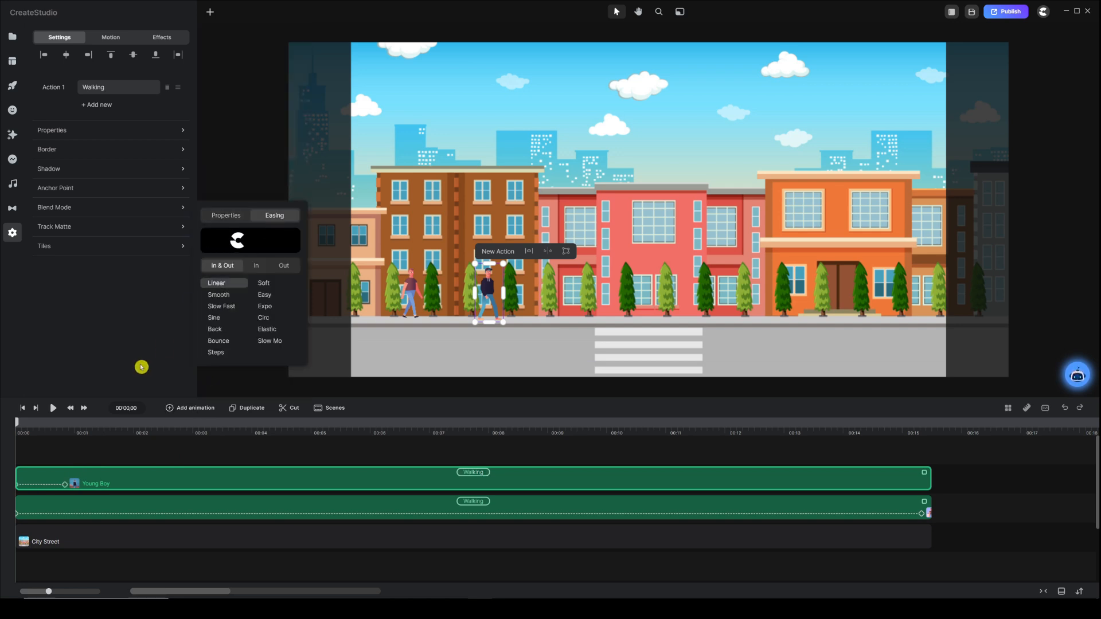
click(94, 459)
- Stretch the capped Young Boy's Position animation to end at 00:14,27, slightly before the other boy's end keyframe
drag(69, 493, 706, 484)
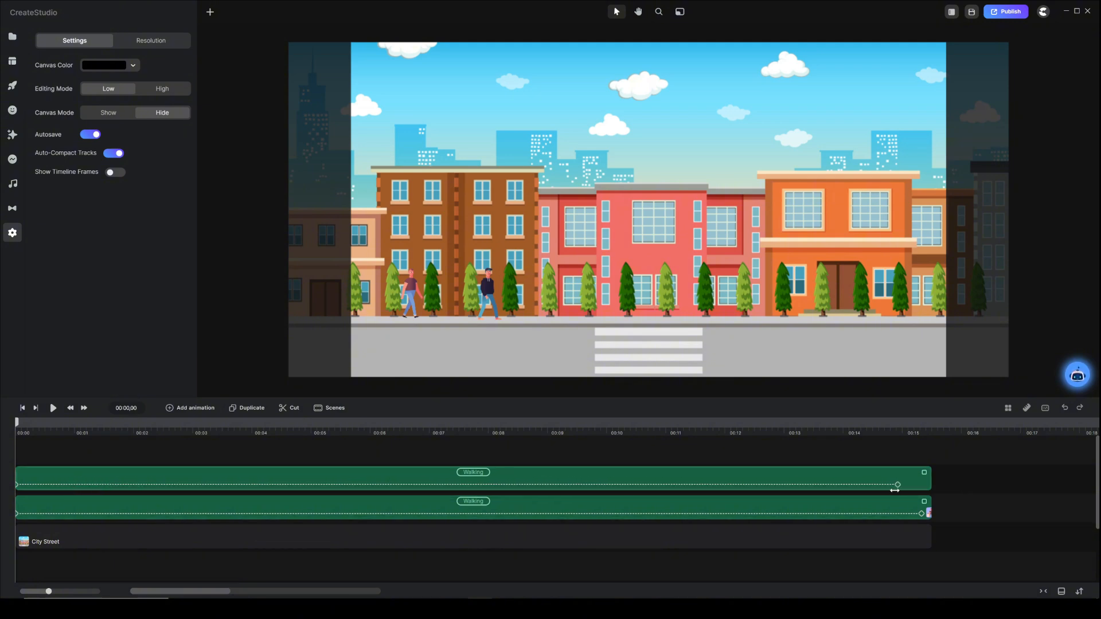
drag(908, 485, 920, 484)
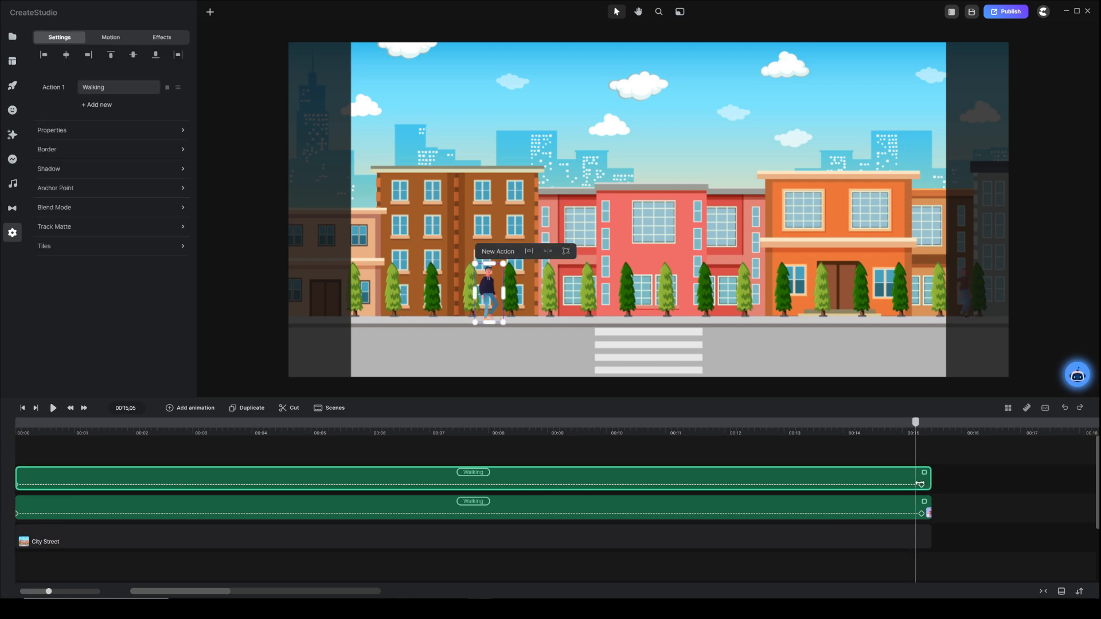
click(919, 484)
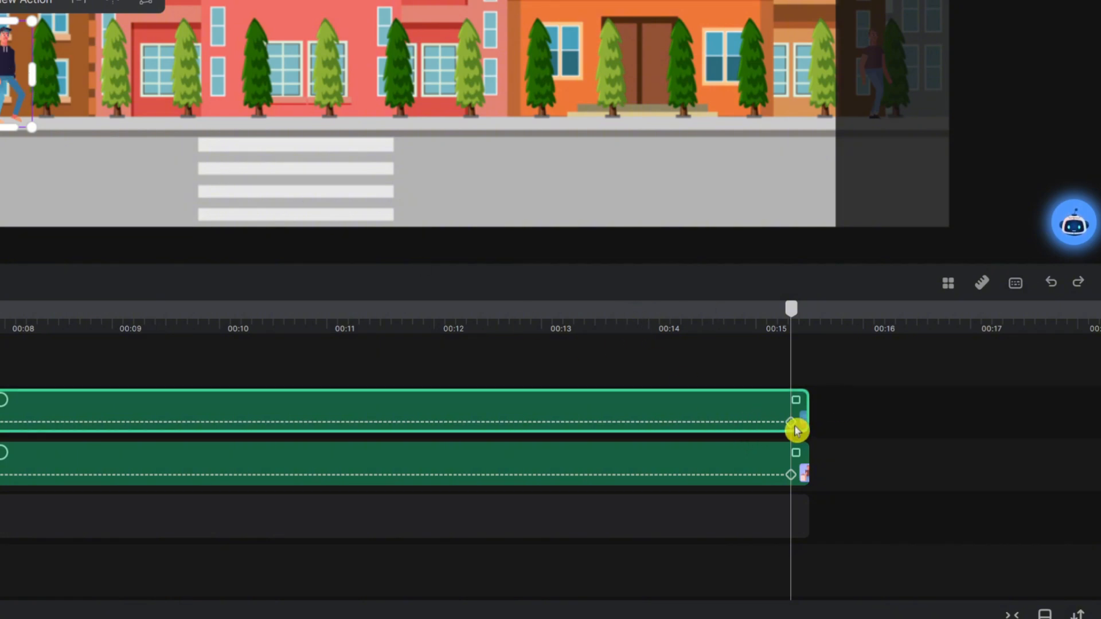
drag(797, 430, 744, 421)
mouse_move(710, 422)
mouse_down()
mouse_move(681, 420)
mouse_move(828, 423)
mouse_move(751, 423)
mouse_up()
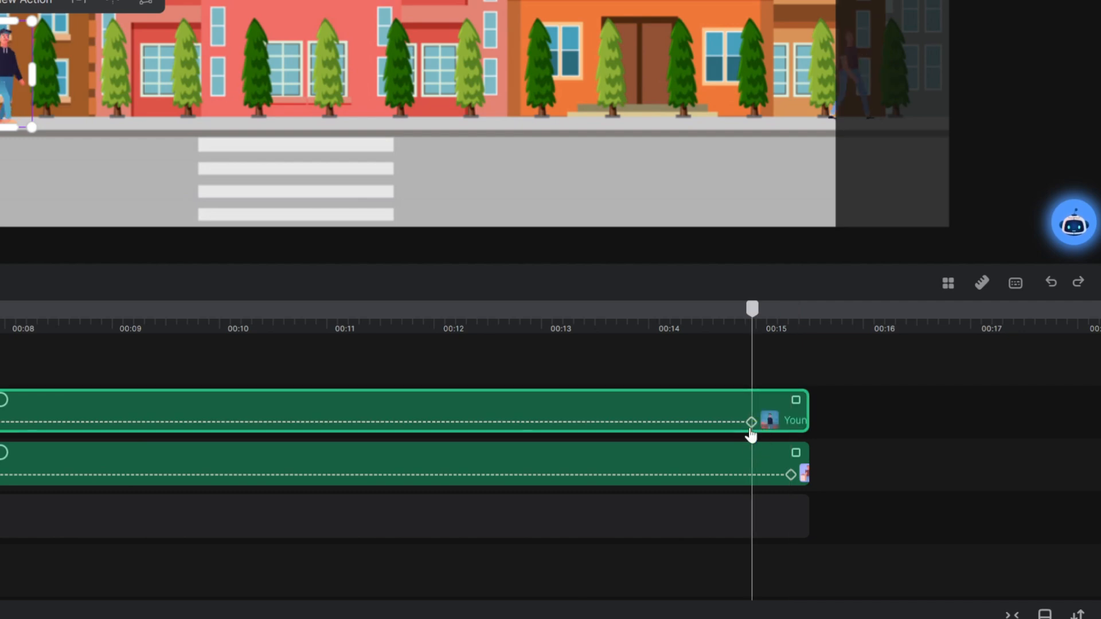
click(759, 454)
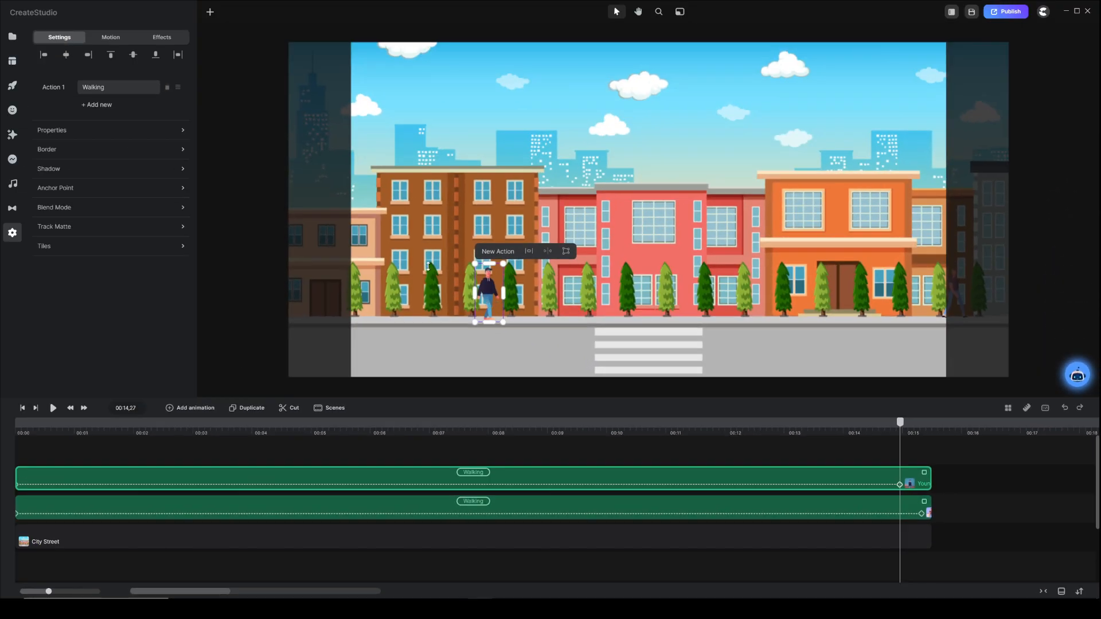
- Place the capped Young Boy beyond the canvas's right edge, ahead of the other boy, at his end keyframe
scroll(428, 266, down, 3)
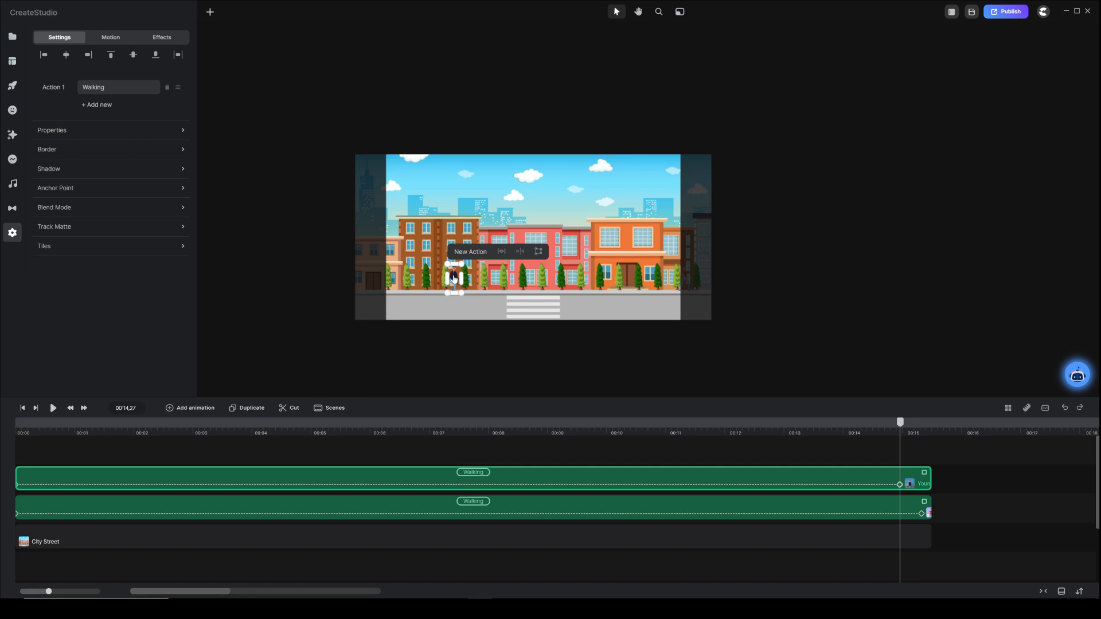
drag(453, 279, 712, 291)
scroll(698, 314, up, 5)
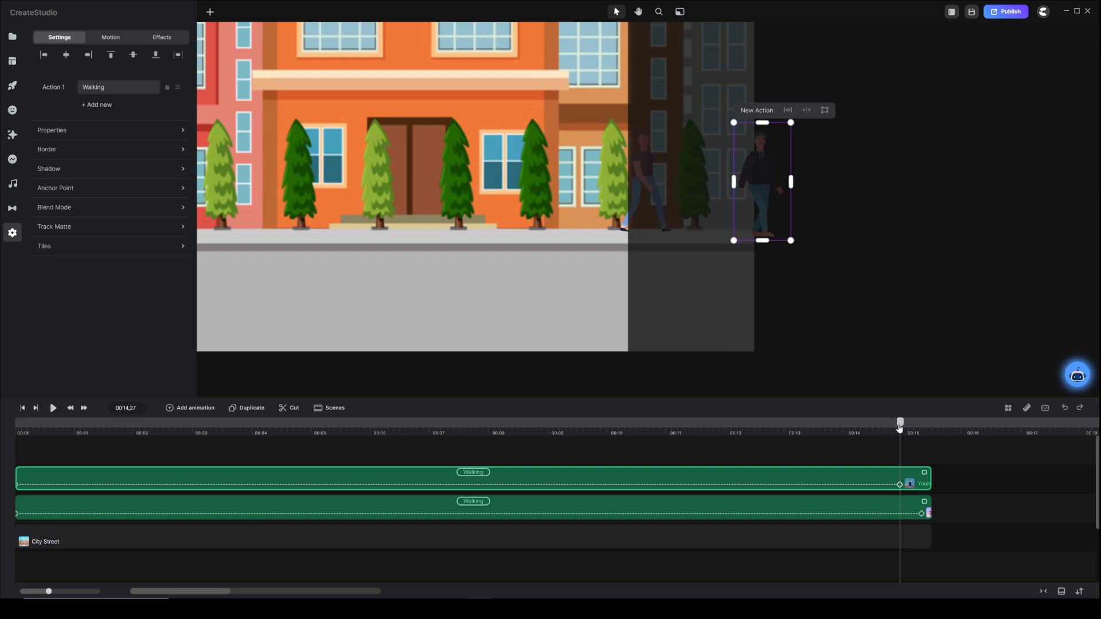
- Move the playhead to 00:15,10 and set Canvas Mode to Show to compare both boys' end positions outside the canvas
drag(901, 429, 927, 430)
click(768, 454)
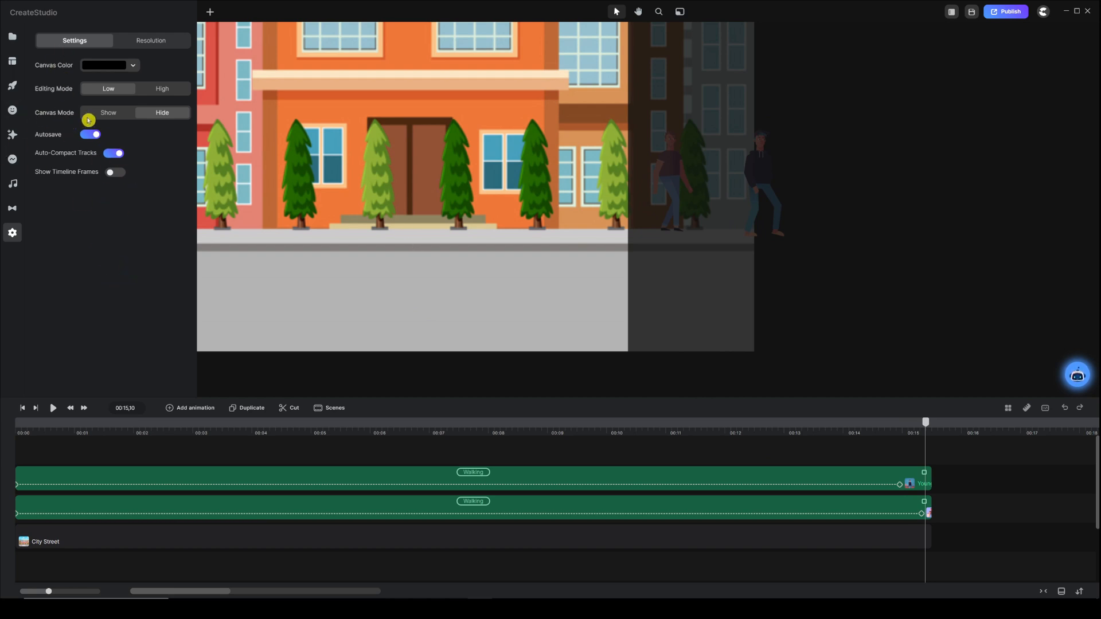
click(108, 113)
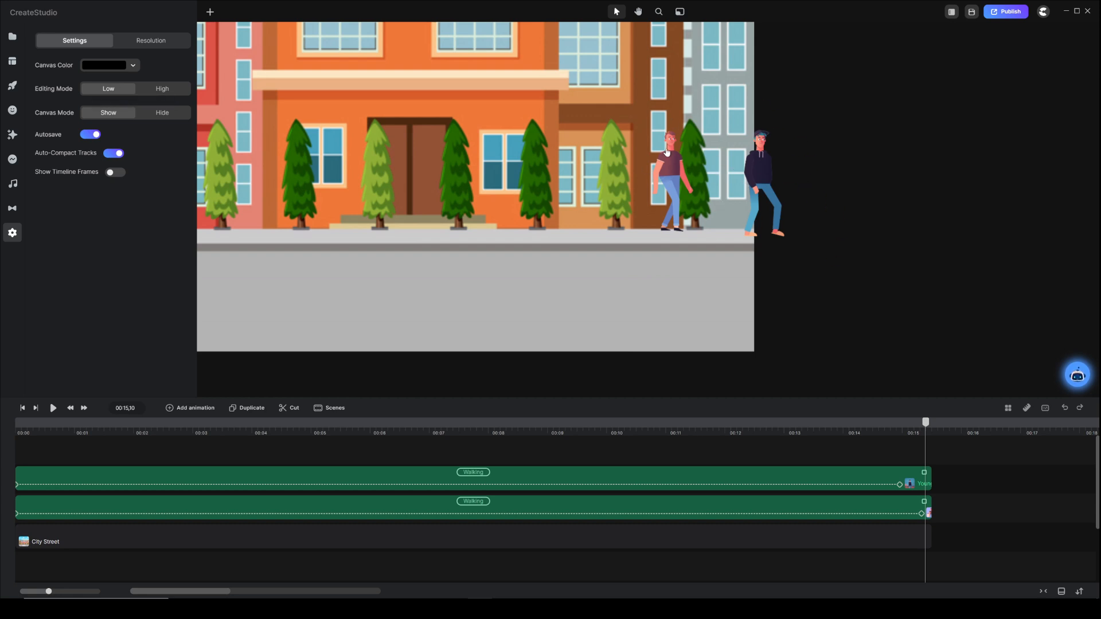
click(666, 173)
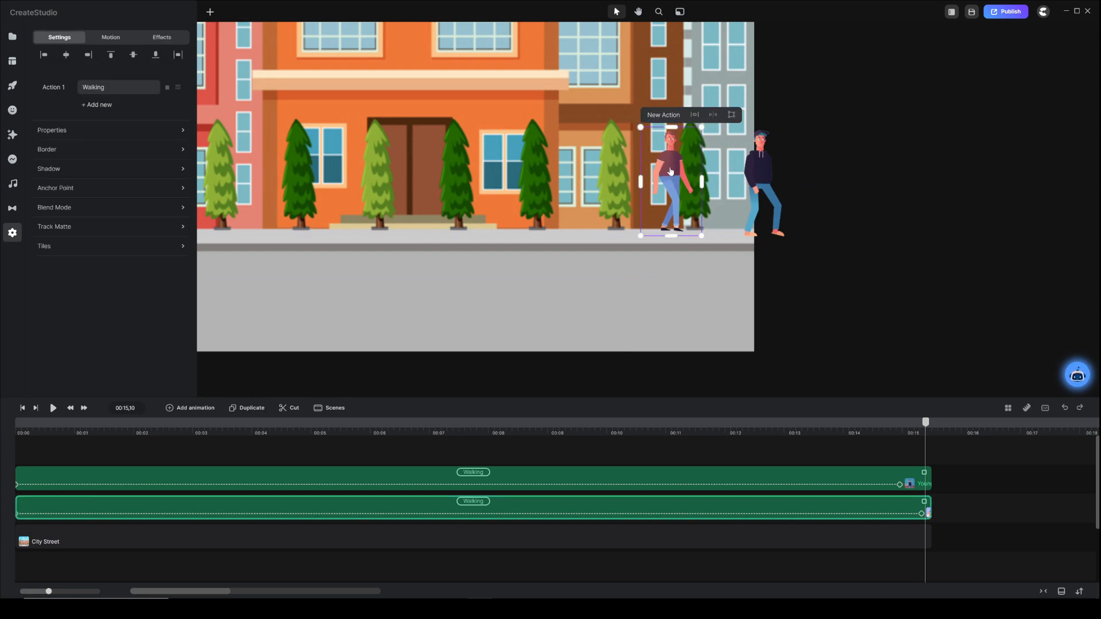
click(762, 162)
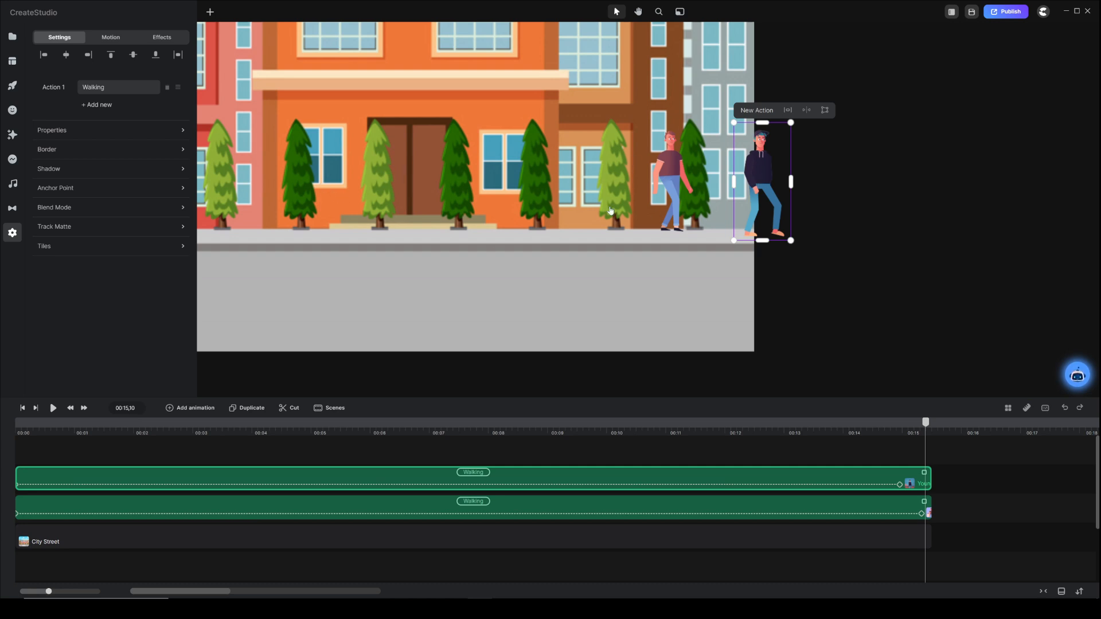
- Move the capped Young Boy farther beyond the canvas's right edge at his 00:14,27 end keyframe
click(900, 484)
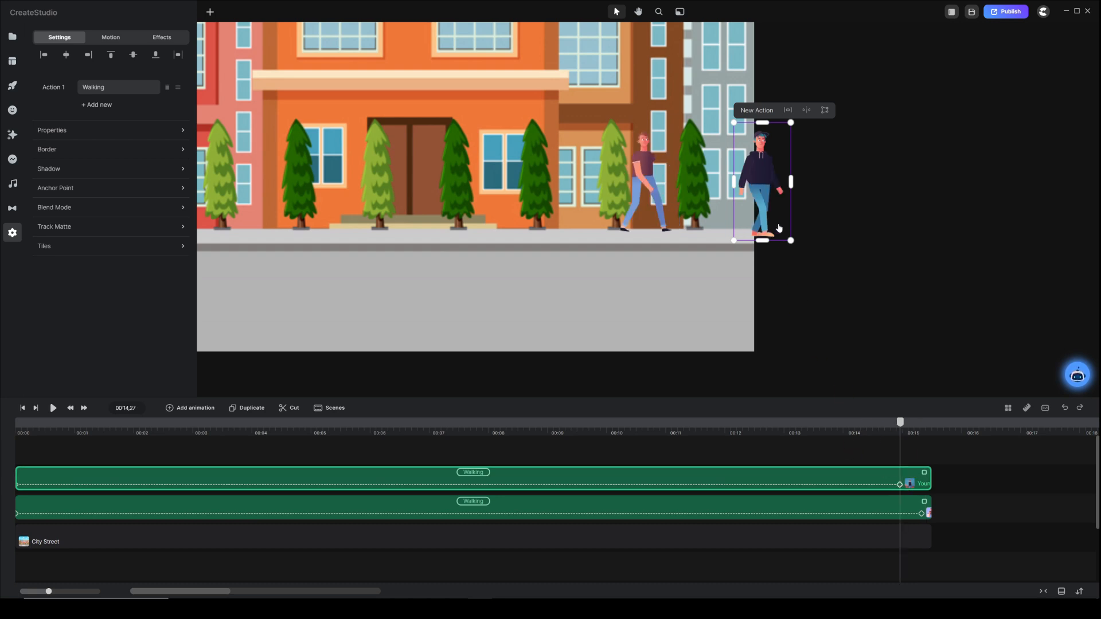
drag(761, 182, 794, 182)
key(ctrl+0)
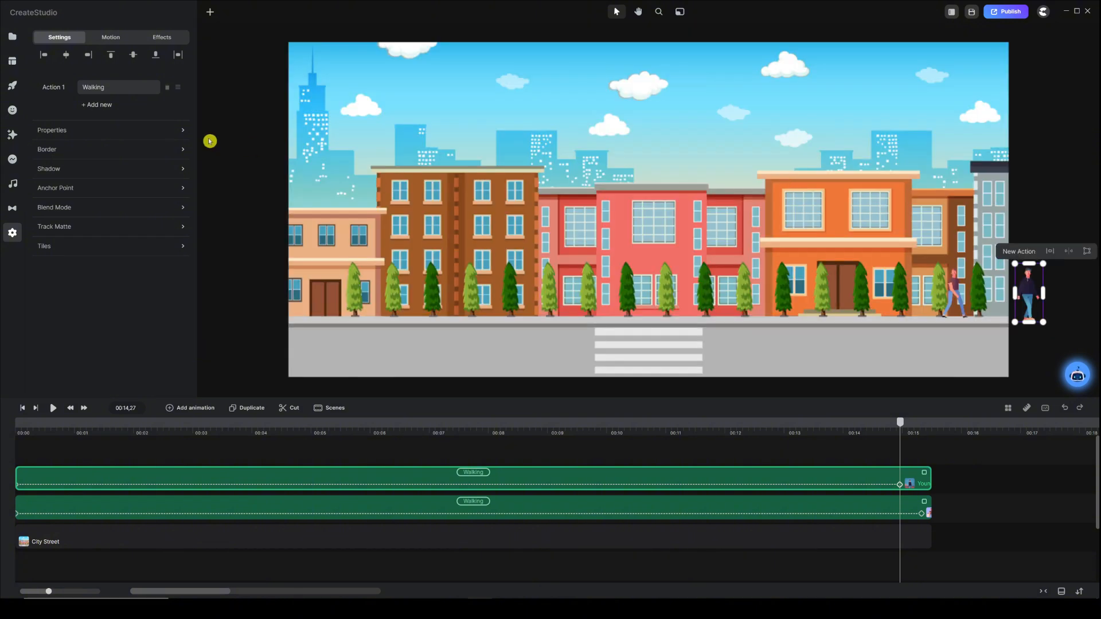
- Set Canvas Mode to Hide and preview both boys' walk across the street from the start of the timeline
click(17, 240)
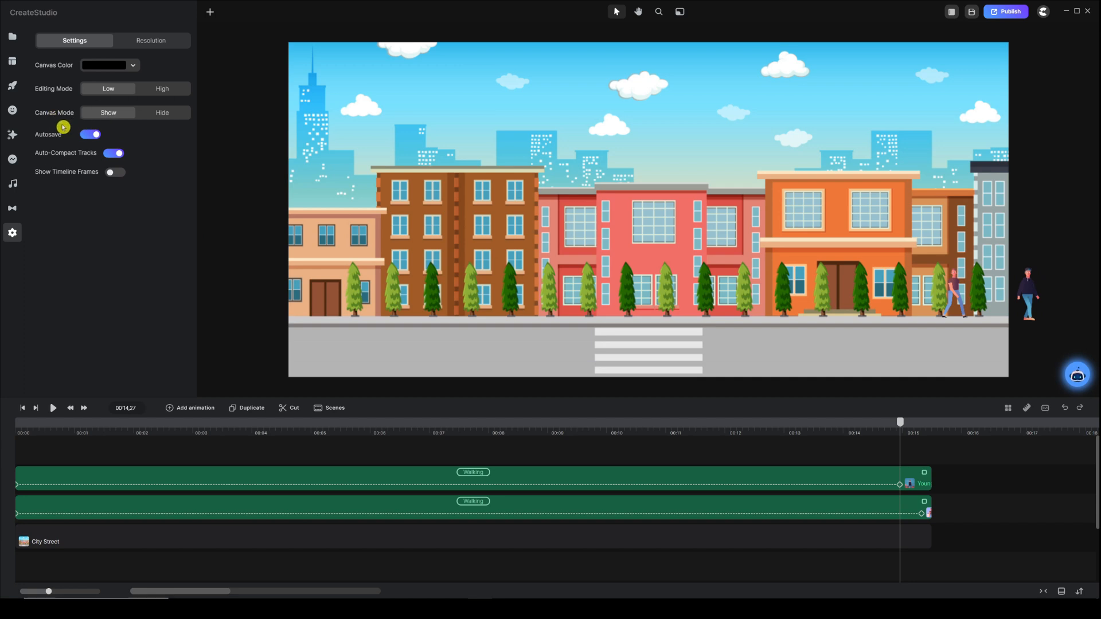
click(157, 114)
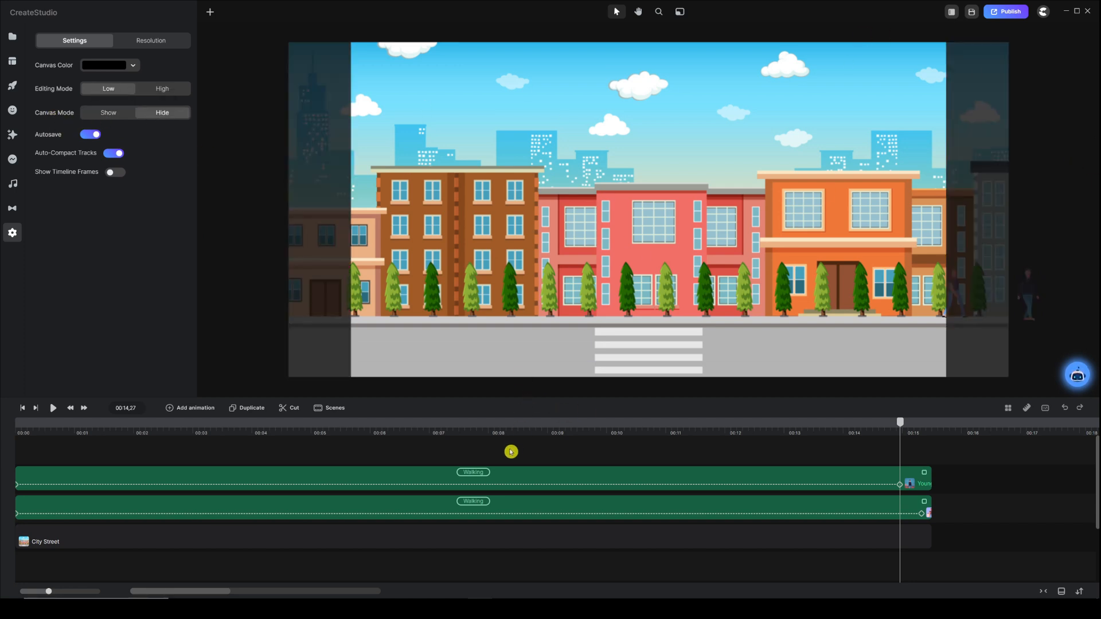
key(Home)
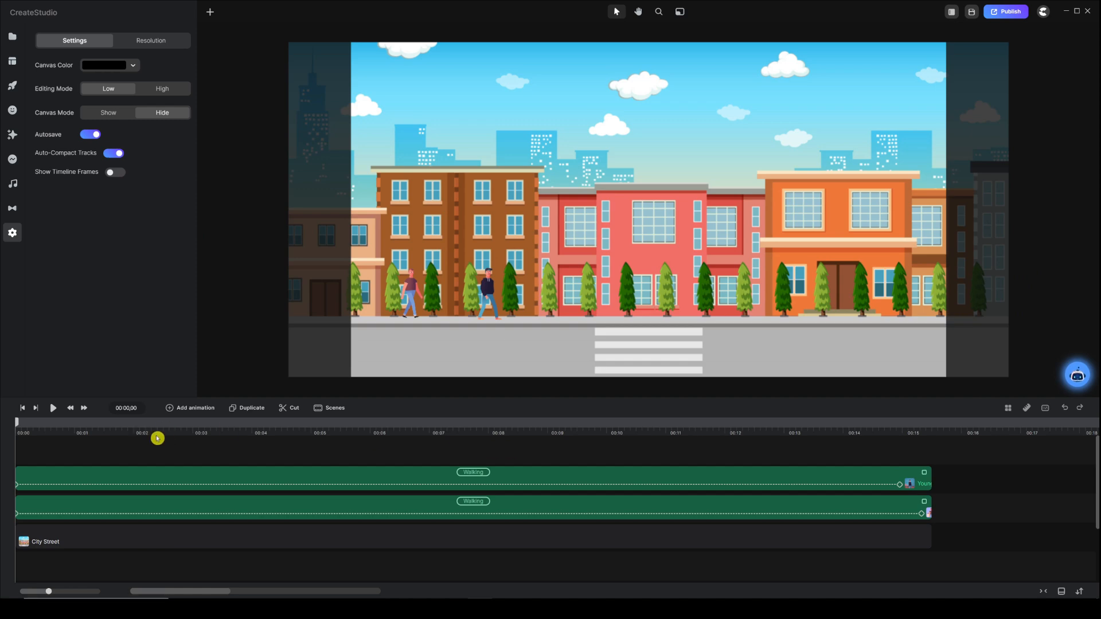
key(space)
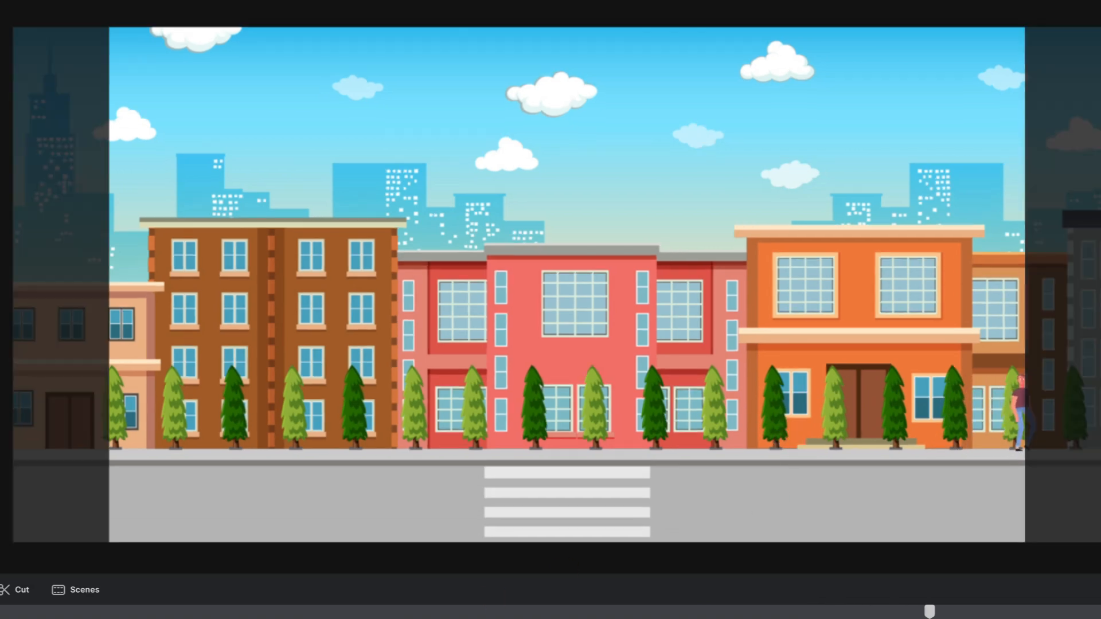
drag(930, 611, 47, 612)
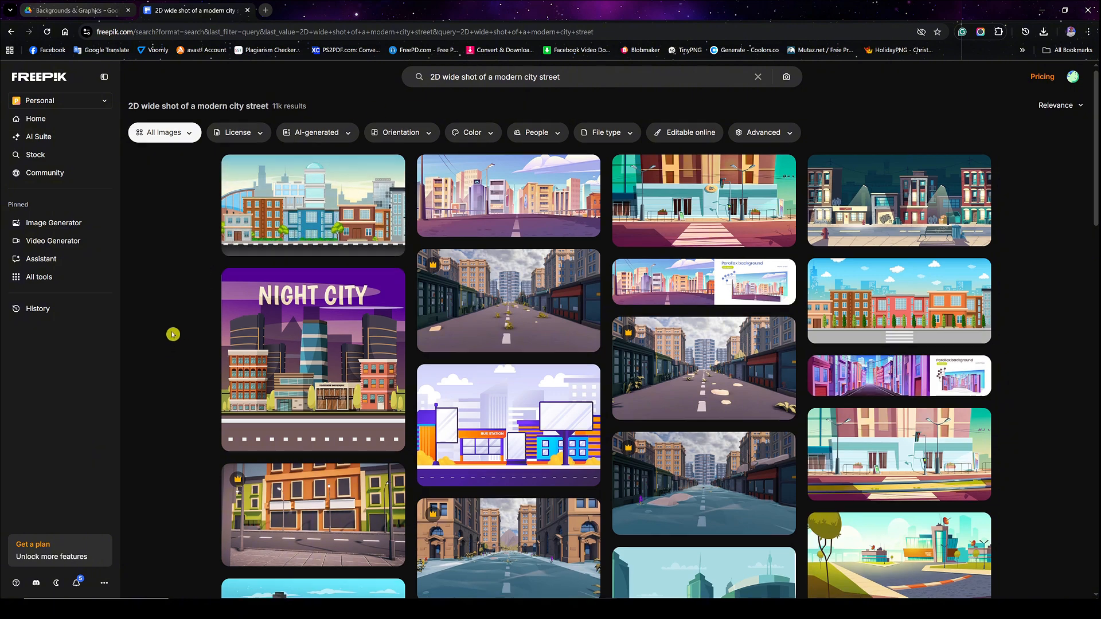
- In Freepik, filter the "2D wide shot of a modern city street" image results by the Free license
scroll(175, 333, down, 3)
scroll(172, 327, up, 3)
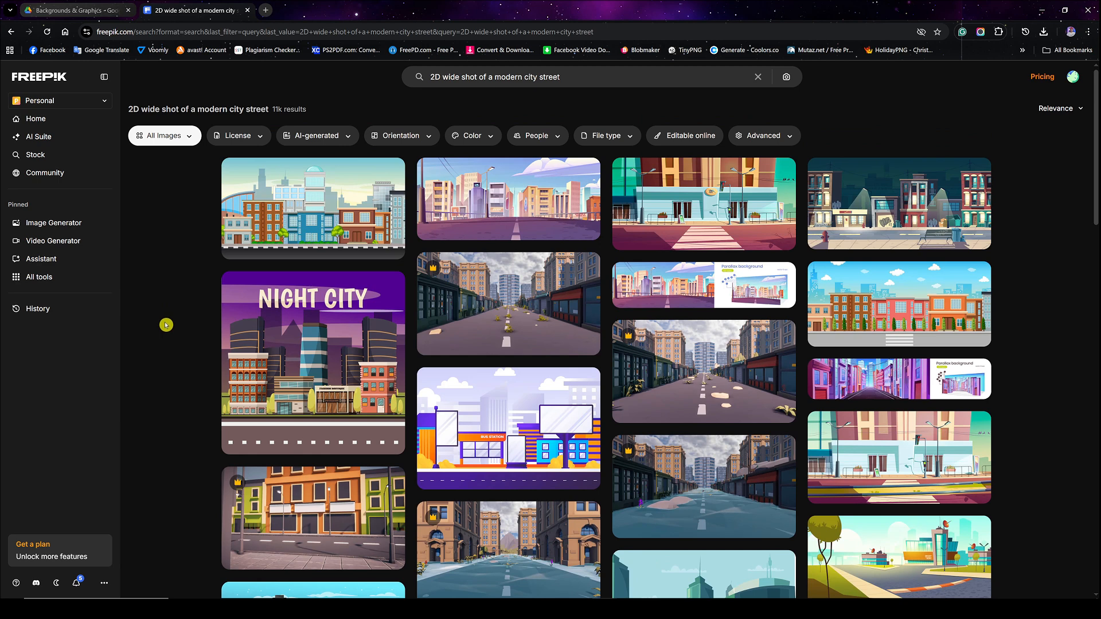
click(254, 140)
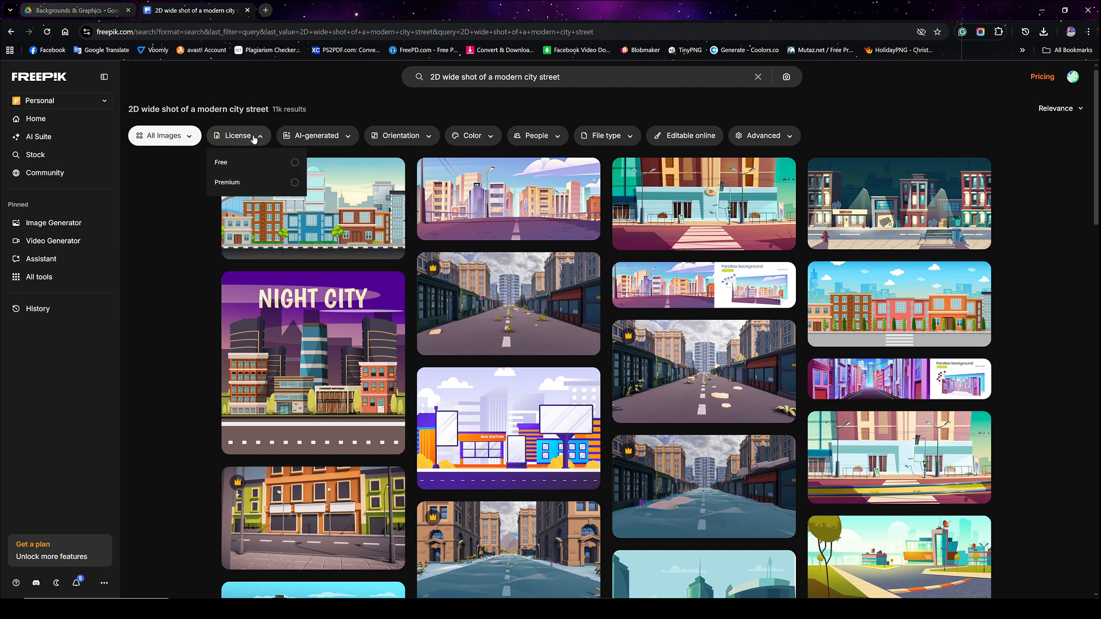
click(222, 163)
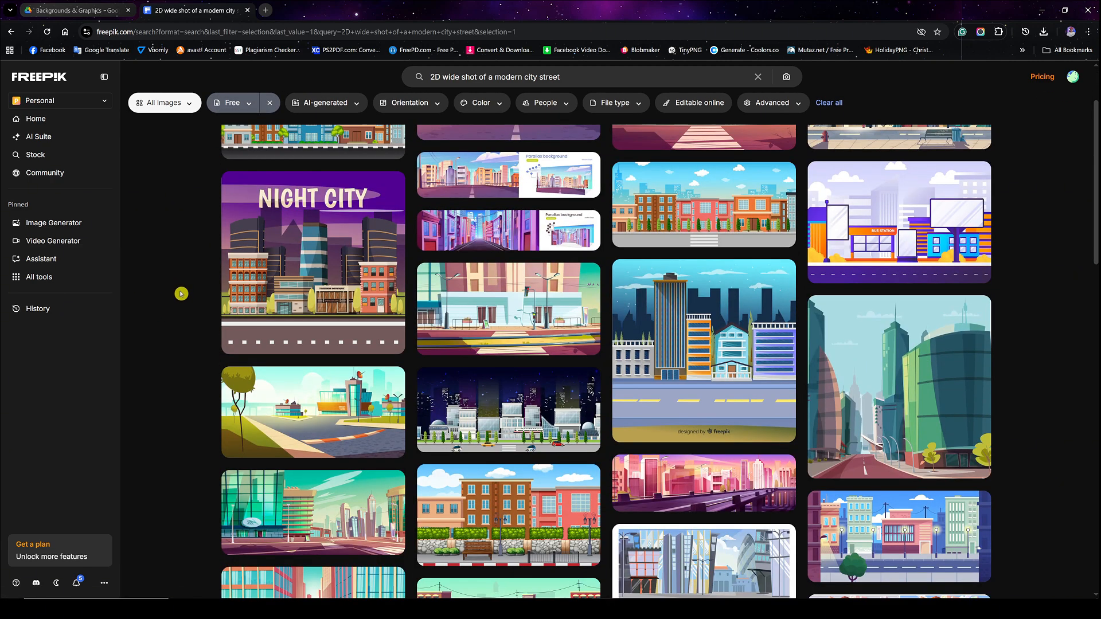
- Browse the free city street images and view the "City building view at daytime" vector's preview, closing it after inspection
scroll(182, 300, down, 5)
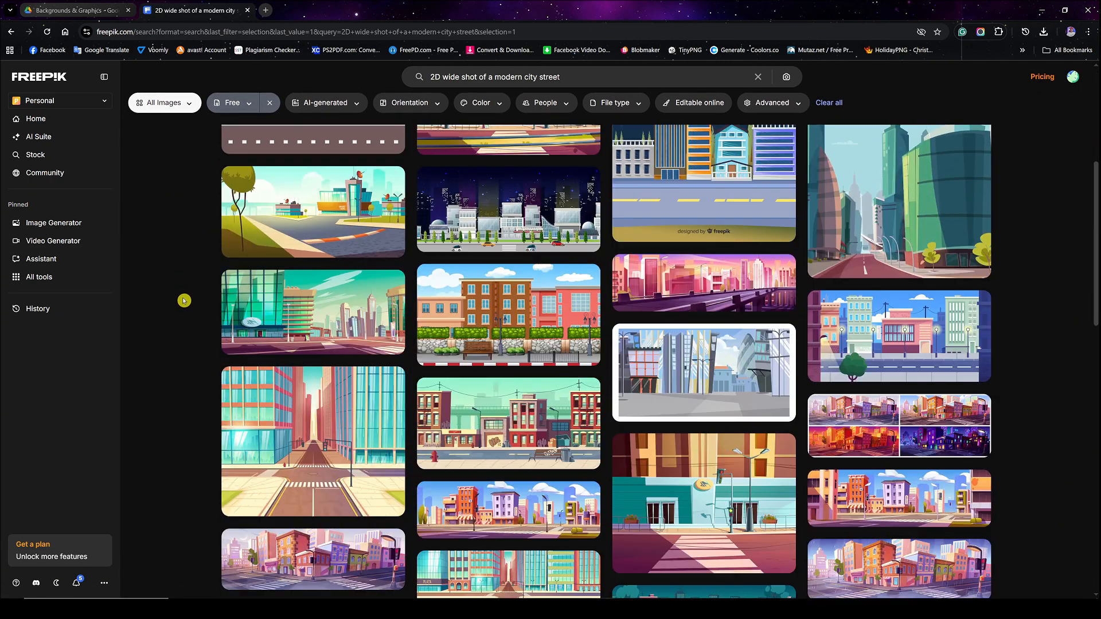
scroll(184, 300, up, 5)
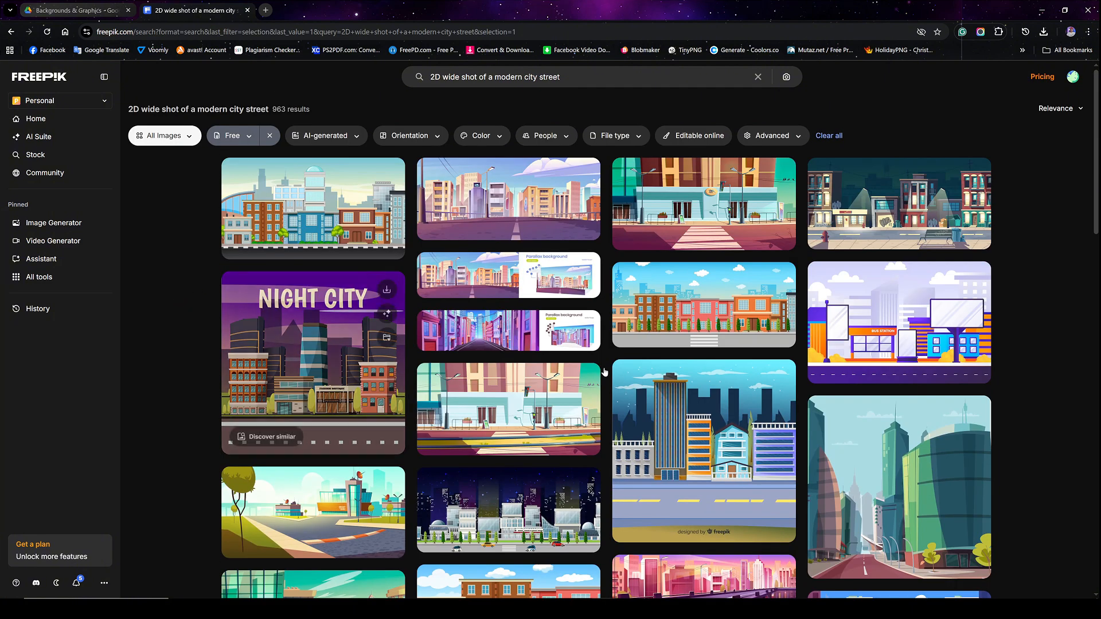
click(722, 309)
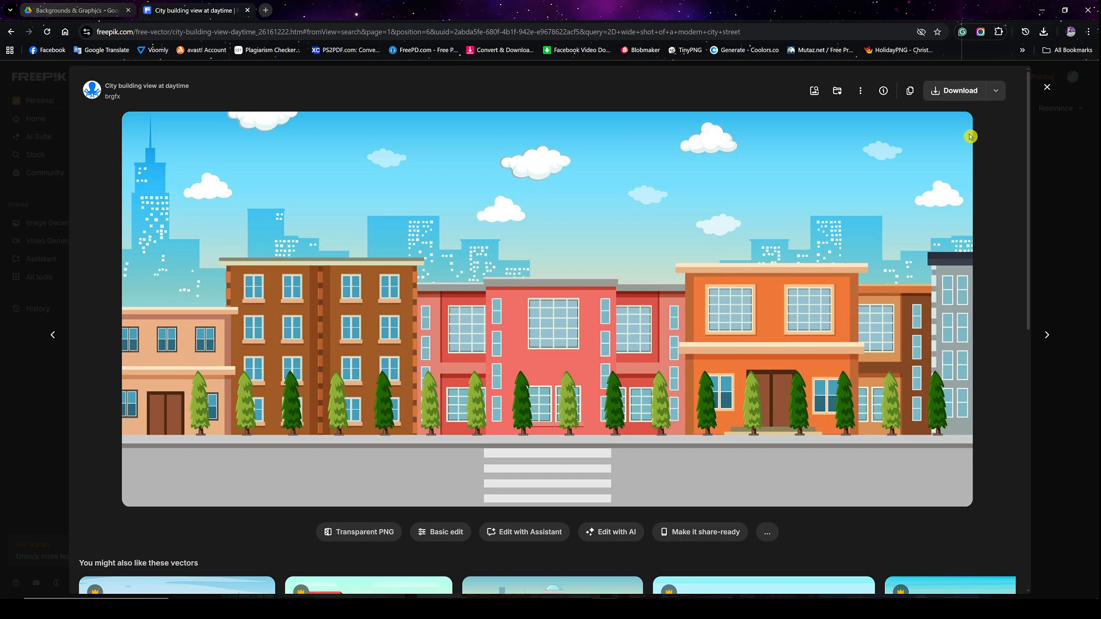
click(1046, 87)
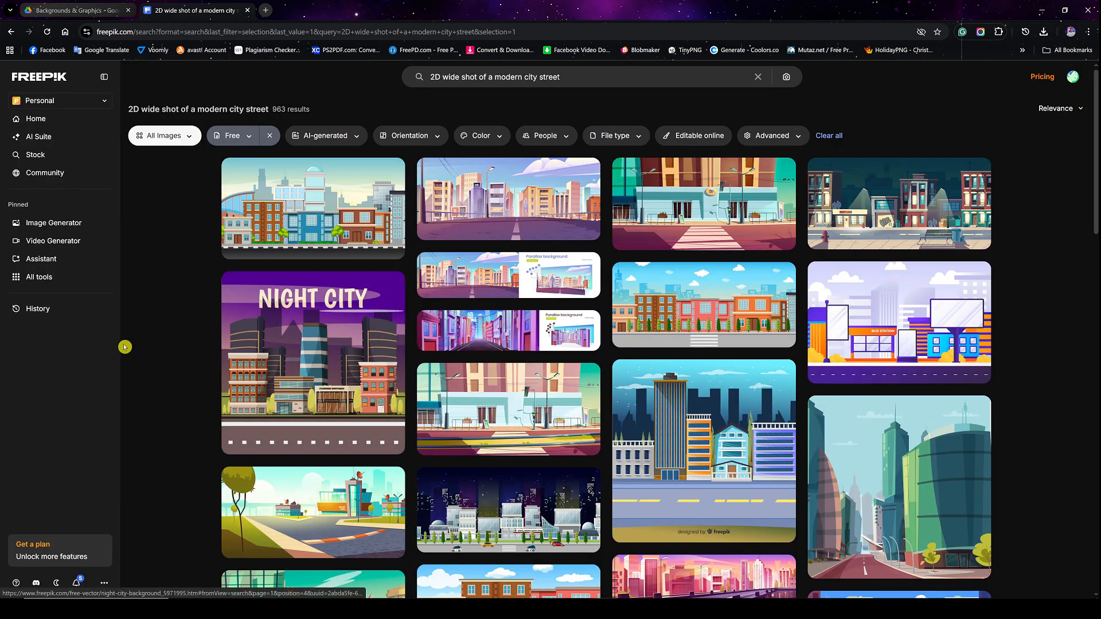